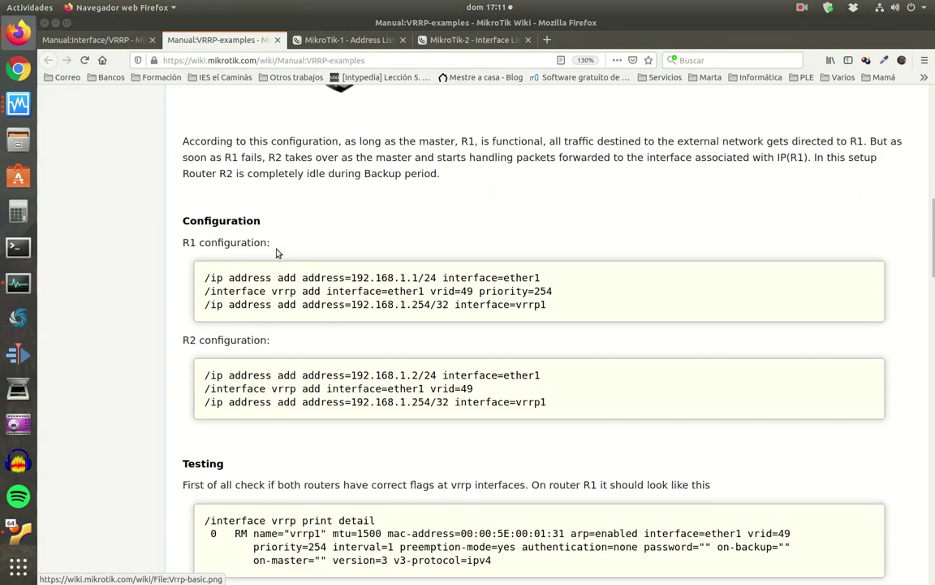
Step: Read the R1 and R2 configuration commands and the Testing section of the VRRP examples wiki page
scroll(312, 246, "down", 1)
left_click_drag(555, 267, 195, 234)
left_click(363, 302)
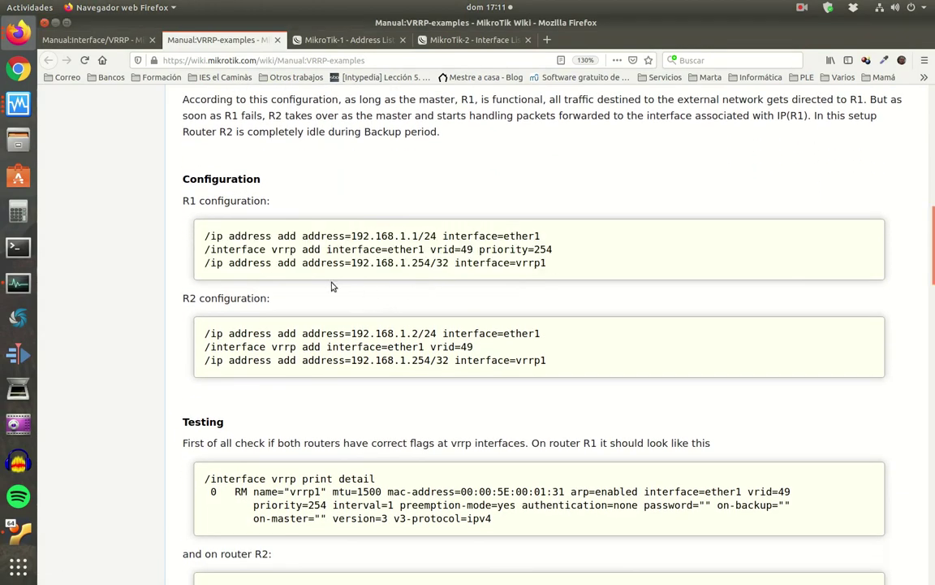
scroll(357, 276, "down", 2)
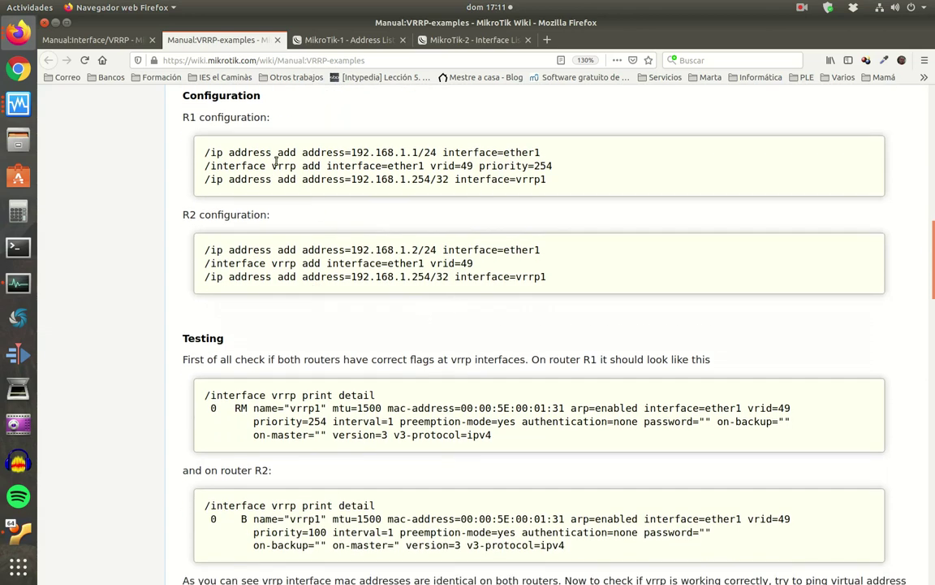
left_click_drag(182, 118, 193, 118)
left_click_drag(183, 215, 196, 215)
scroll(278, 330, "down", 4)
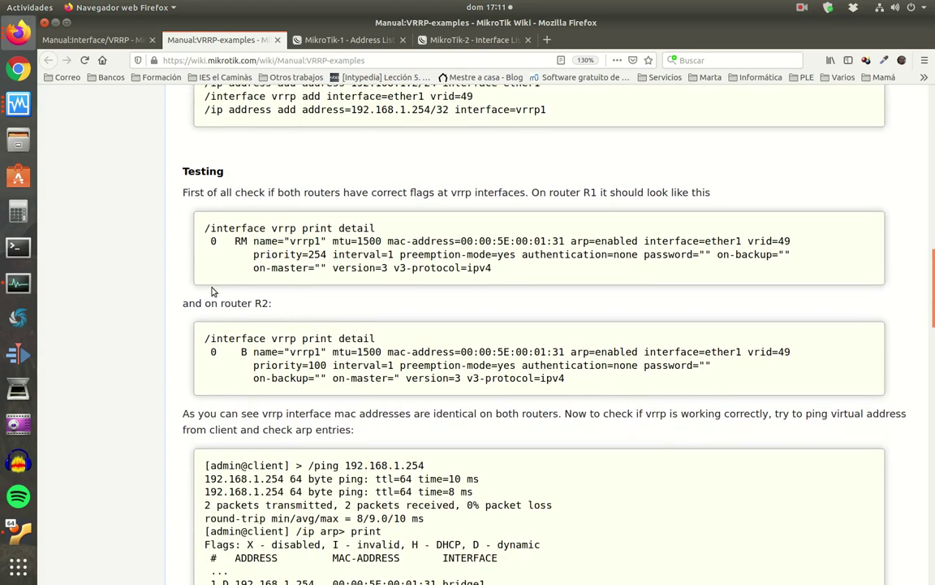
scroll(357, 361, "down", 1)
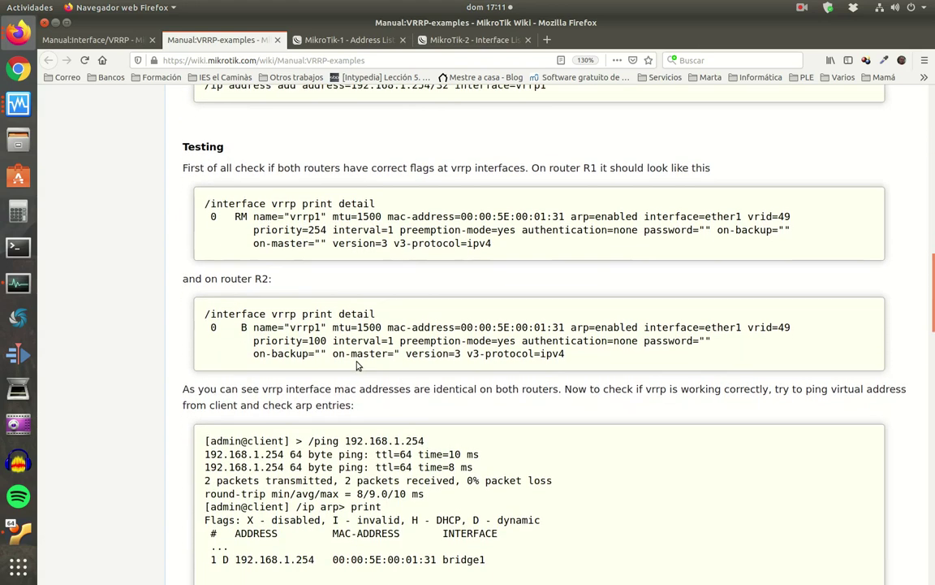
scroll(445, 416, "down", 1)
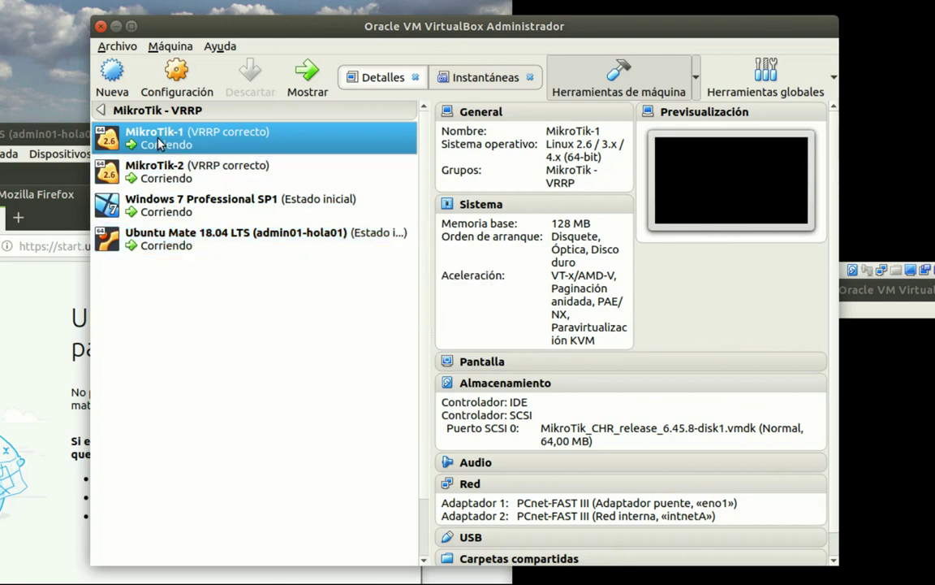
Step: In VirtualBox, check the MikroTik-1 machine's network settings for both adapters, including the advanced options of Adaptador 2
scroll(497, 336, "down", 1)
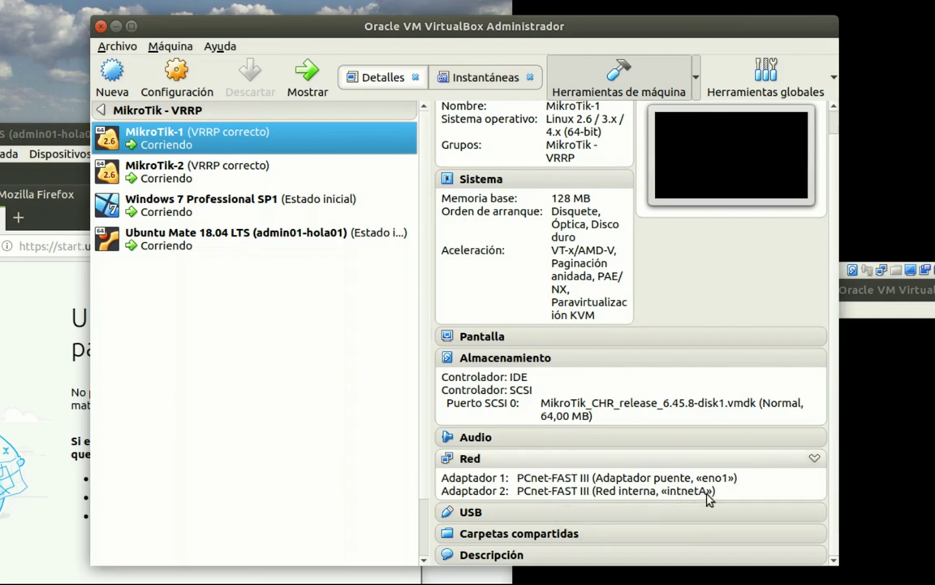
left_click(471, 459)
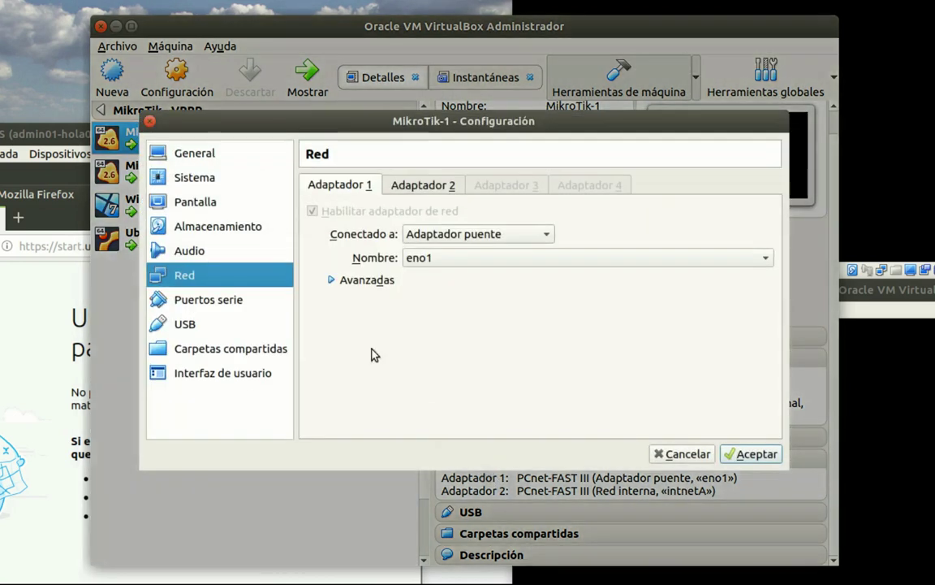
left_click(421, 187)
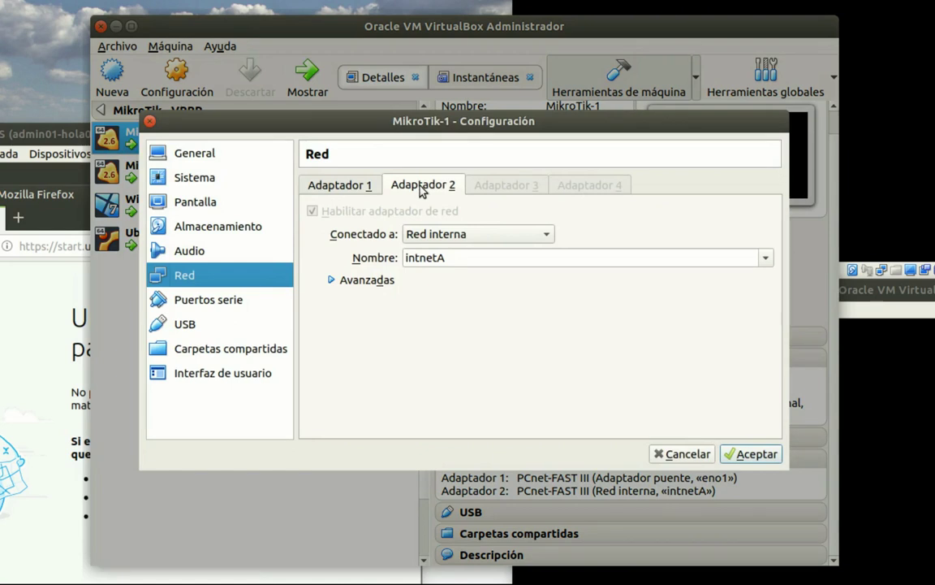
left_click(330, 280)
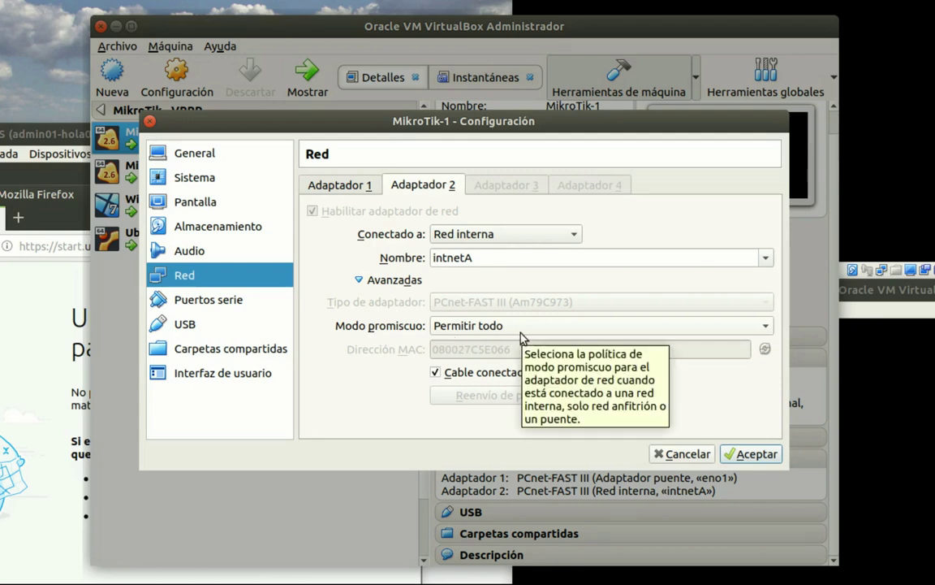
left_click(748, 454)
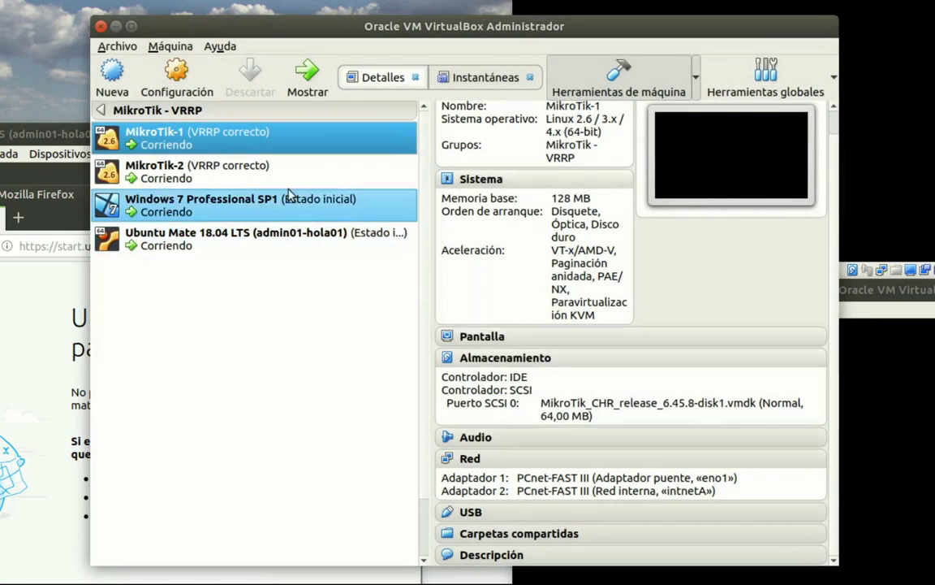
Step: Check the MikroTik-2 machine's network settings, comparing the connection type and promiscuous mode of its two adapters
left_click(177, 167)
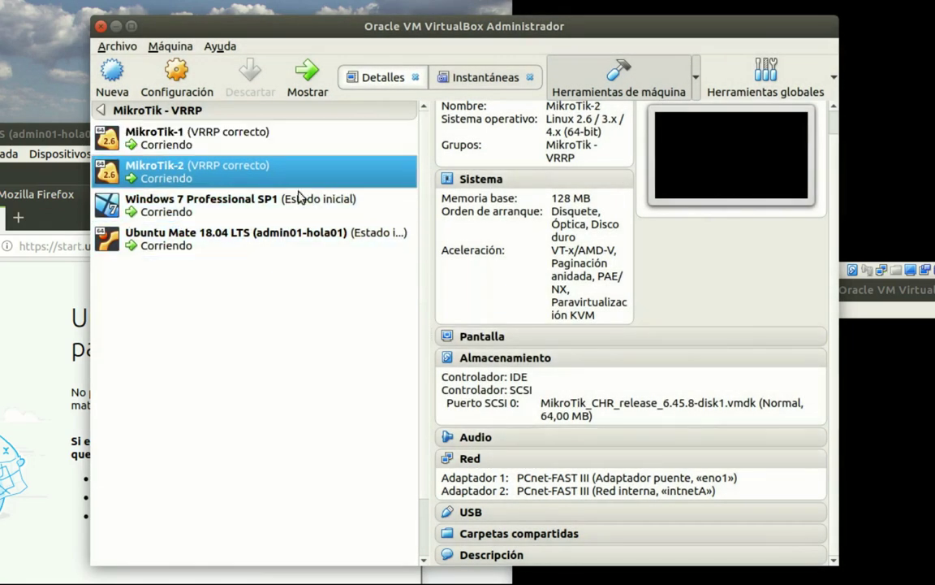
left_click(470, 459)
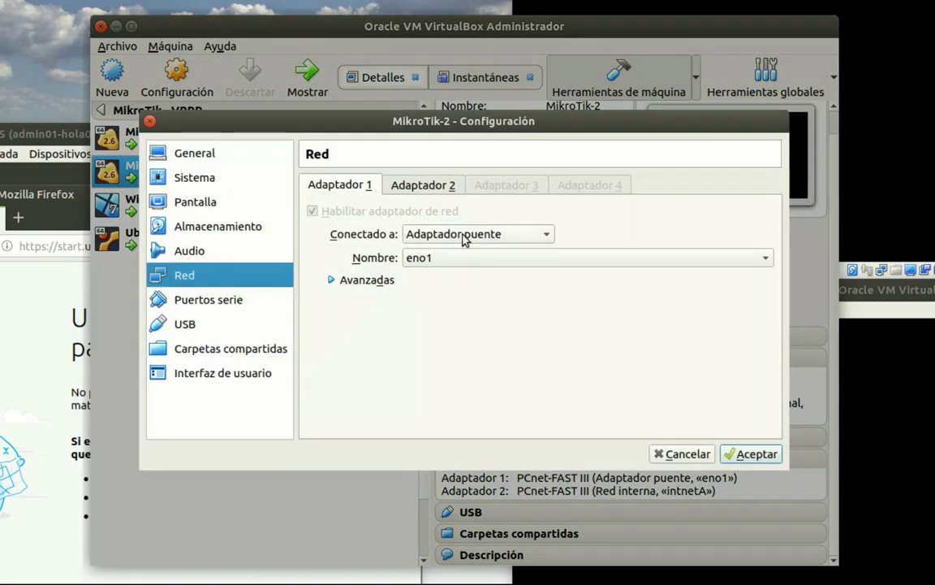
left_click(416, 185)
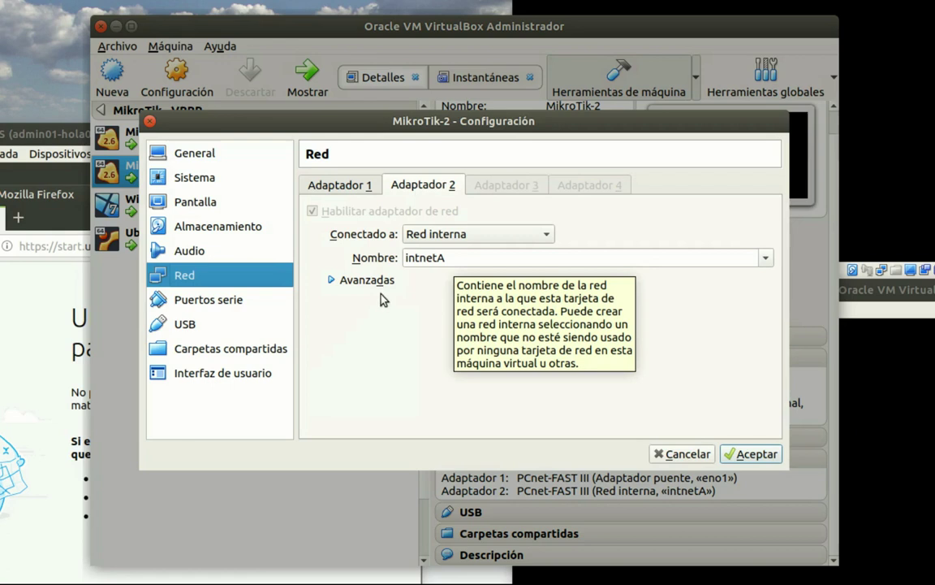
left_click(332, 280)
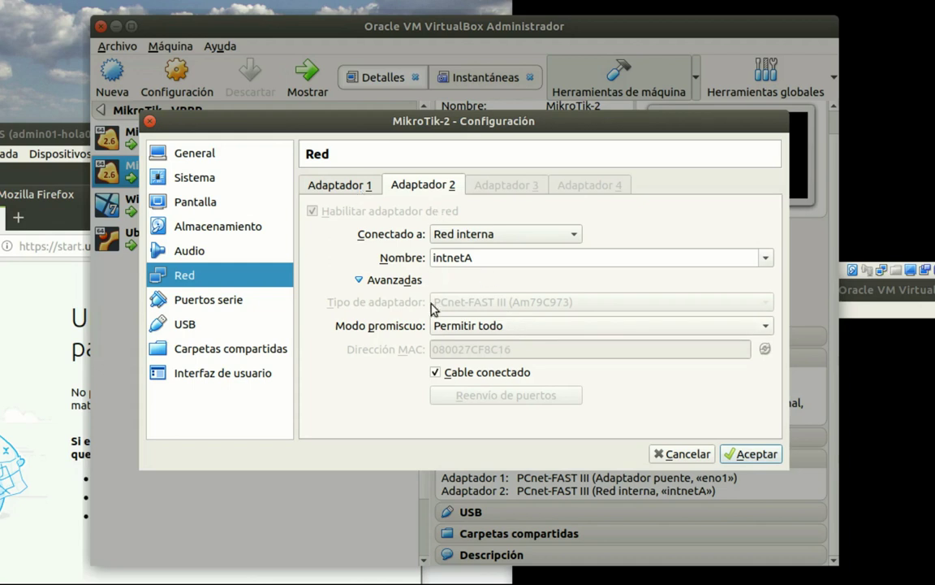
left_click(337, 187)
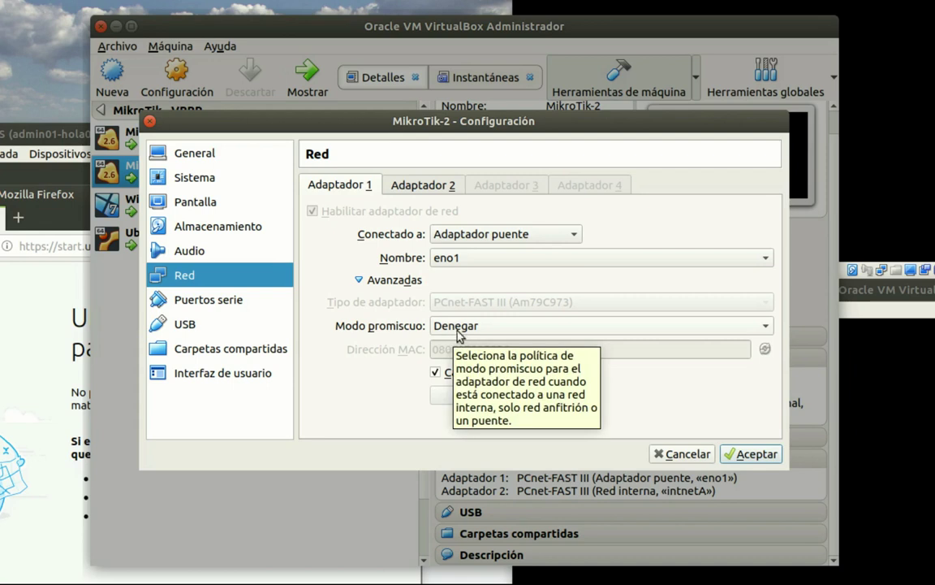
left_click(751, 454)
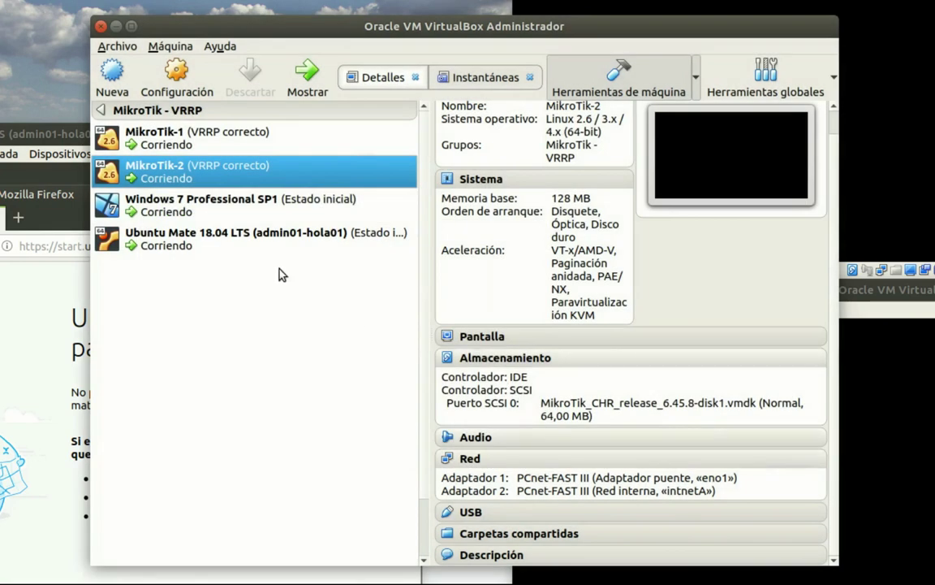
Step: Show the details of the Windows 7 and Ubuntu Mate client machines to check their network adapters
left_click(173, 208)
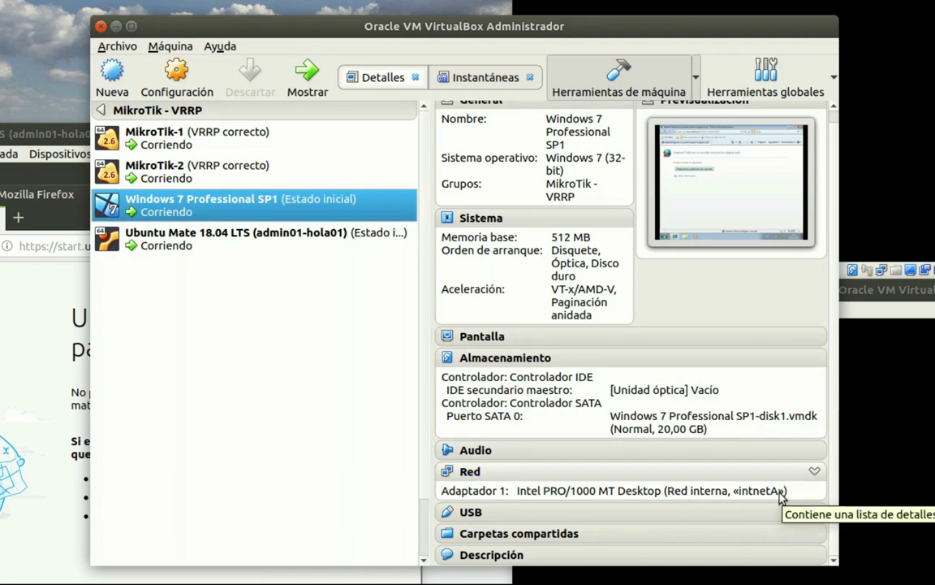
left_click(235, 237)
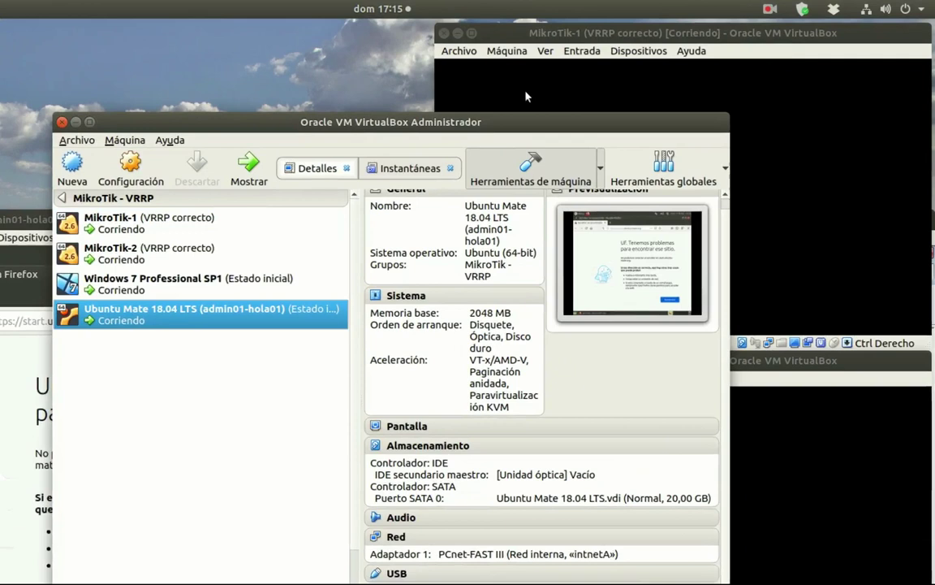
Step: Bring up the running MikroTik-1 and MikroTik-2 consoles to examine their interfaces and IP addresses
left_click(539, 68)
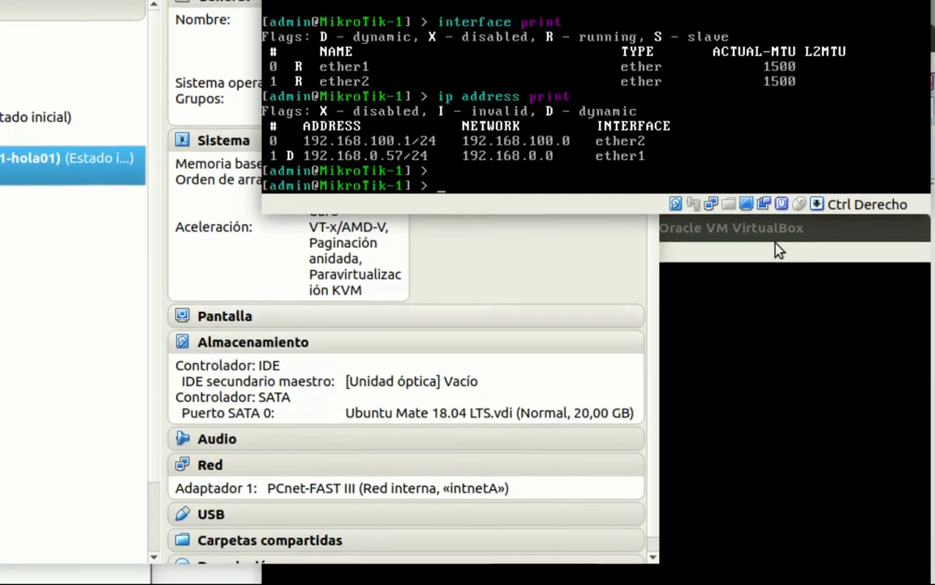
left_click(775, 250)
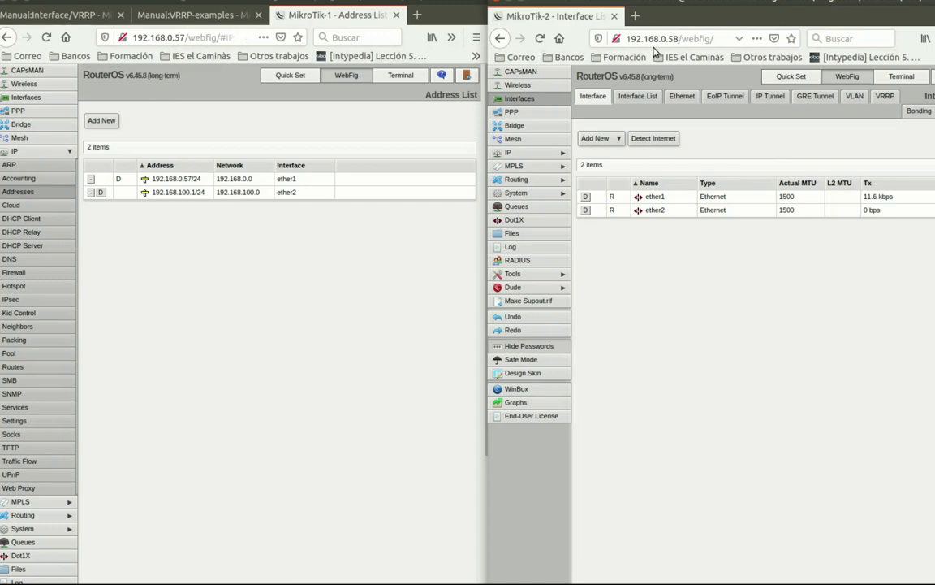
Step: In the two Firefox WebFig windows, review the interface list and the IP address list of MikroTik-1 and MikroTik-2
left_click(40, 97)
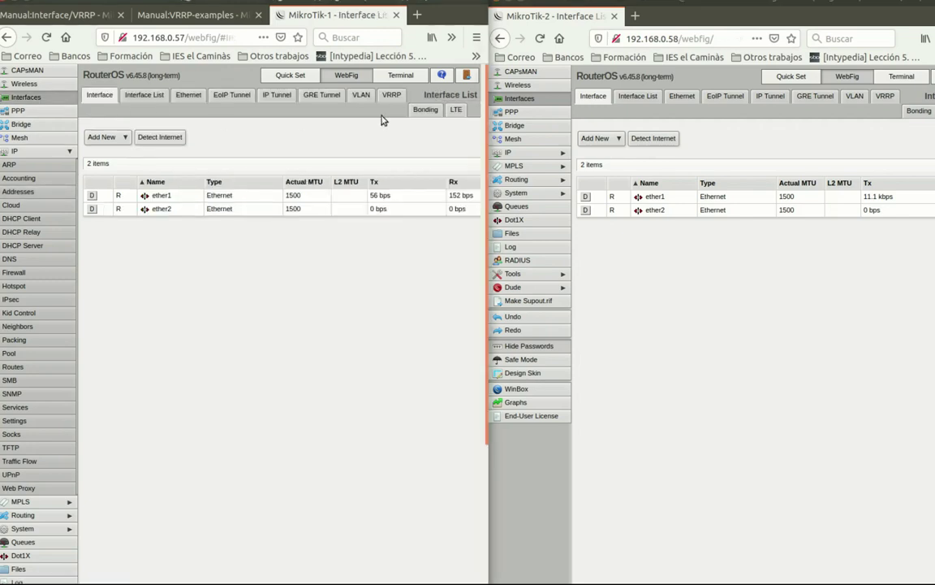
left_click(550, 99)
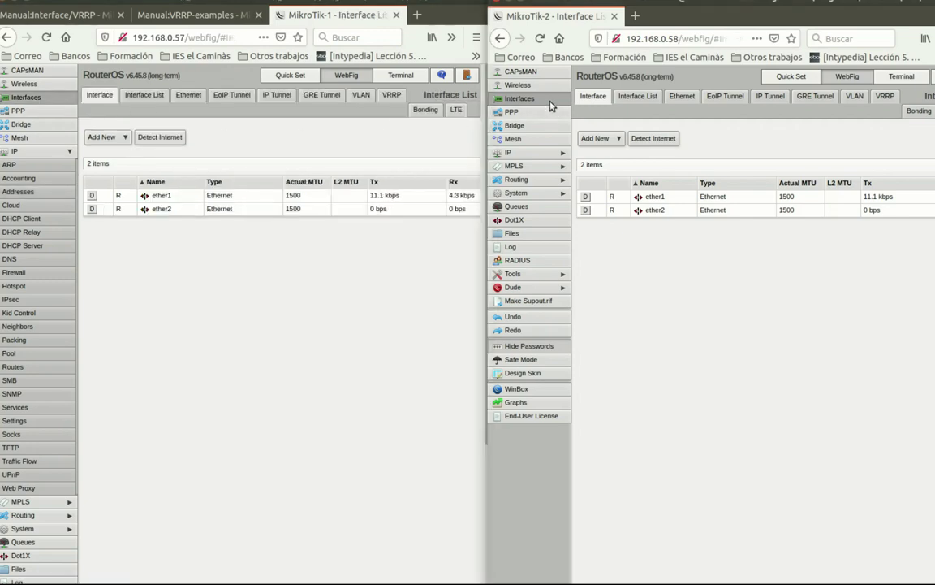
left_click(15, 151)
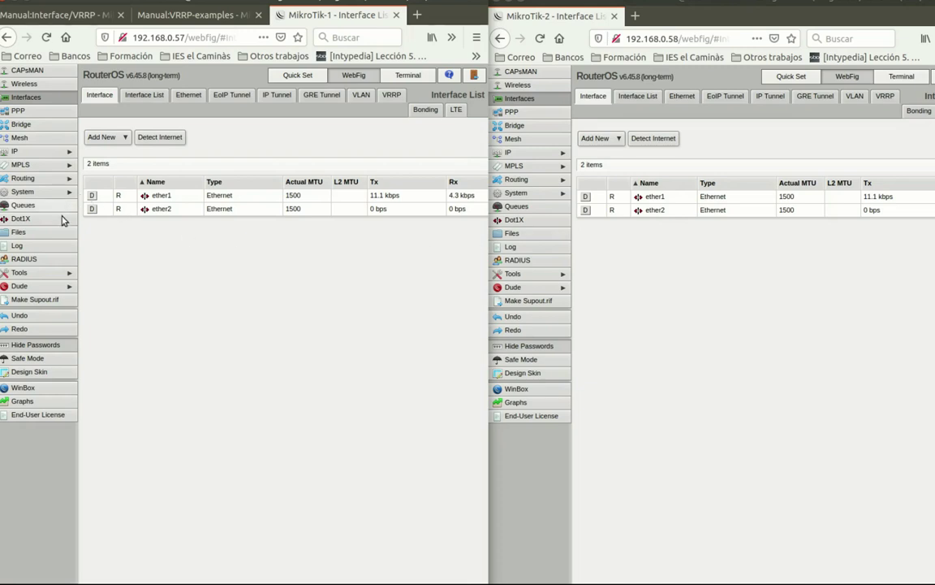
left_click(49, 151)
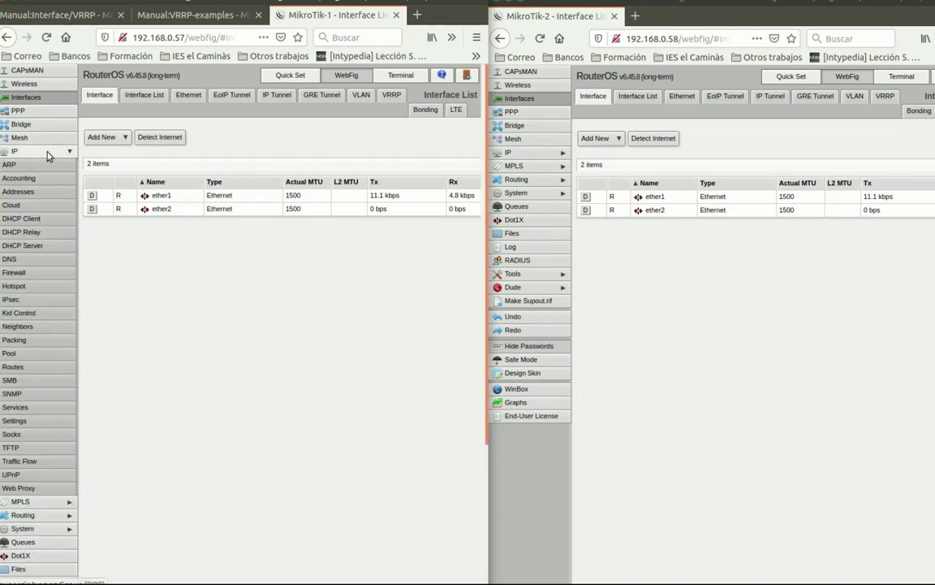
left_click(43, 193)
left_click(509, 152)
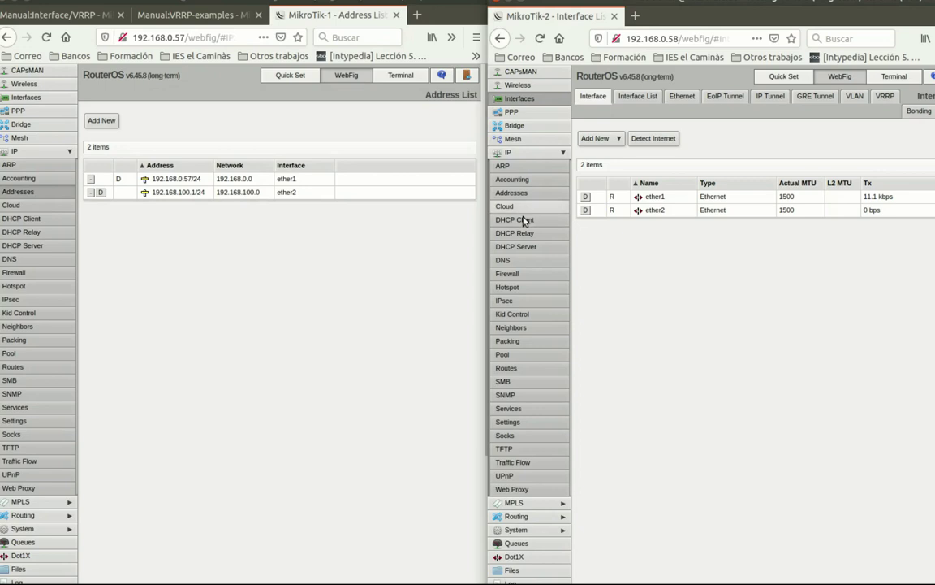
left_click(519, 193)
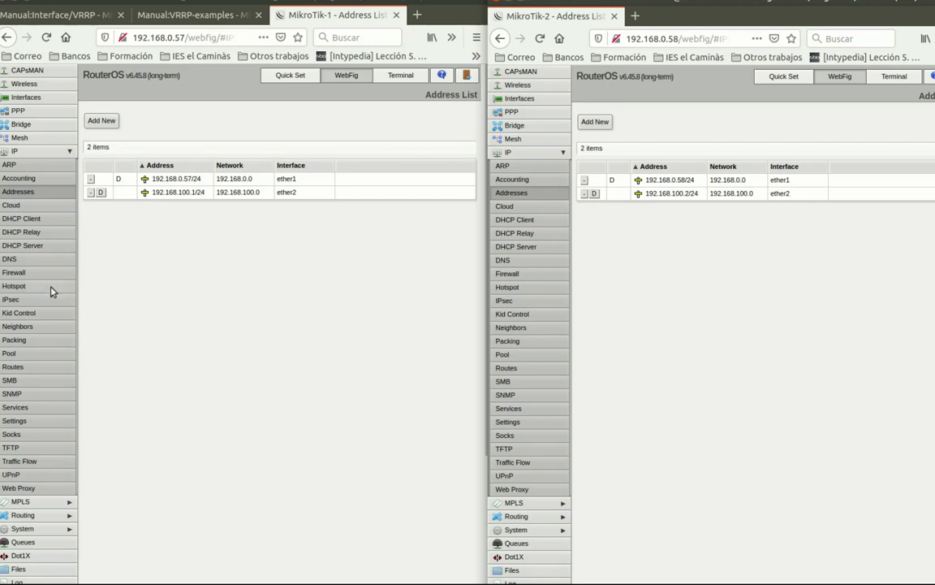
Step: Examine the firewall NAT rules of both routers, including the out interface of the masquerade rule
left_click(32, 276)
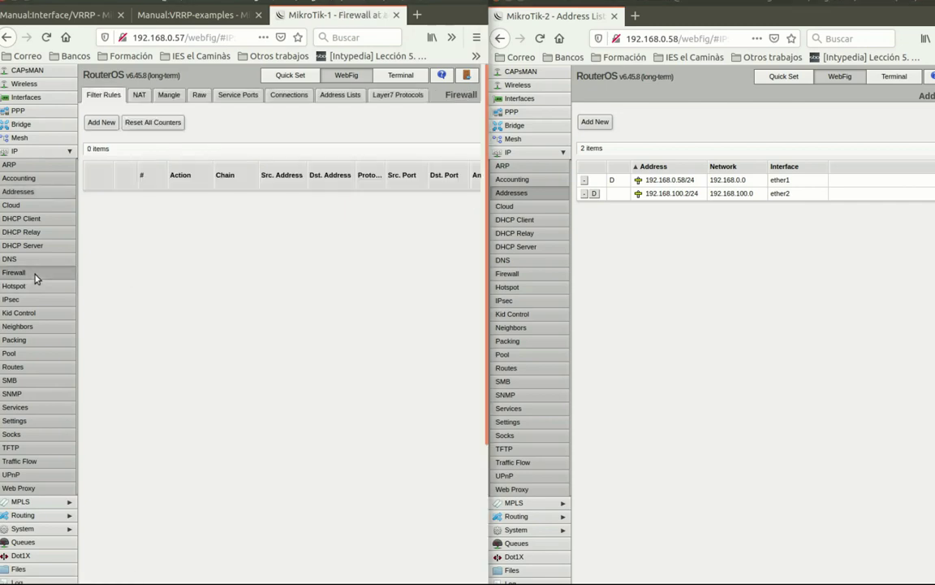
left_click(139, 95)
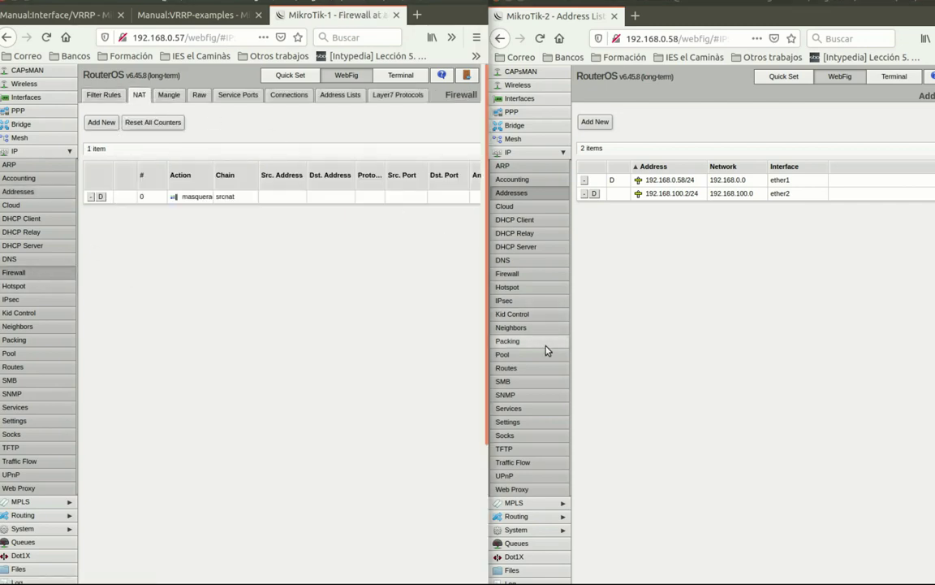
left_click(508, 273)
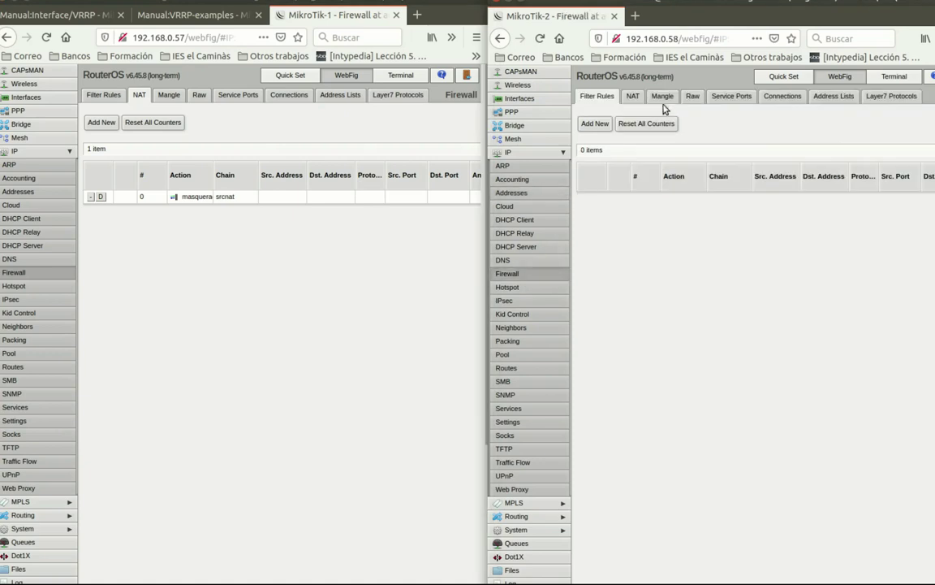
left_click(632, 97)
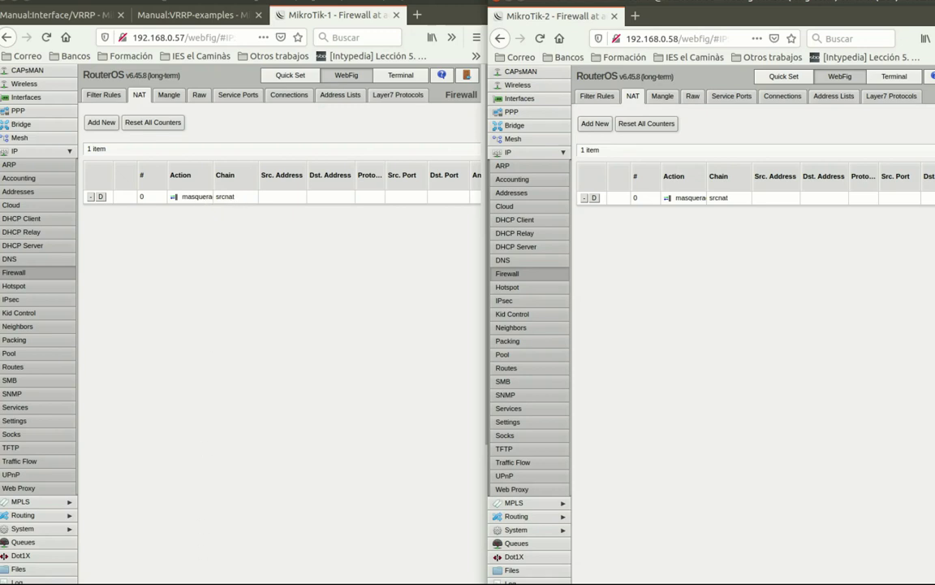
scroll(242, 325, "right", 5)
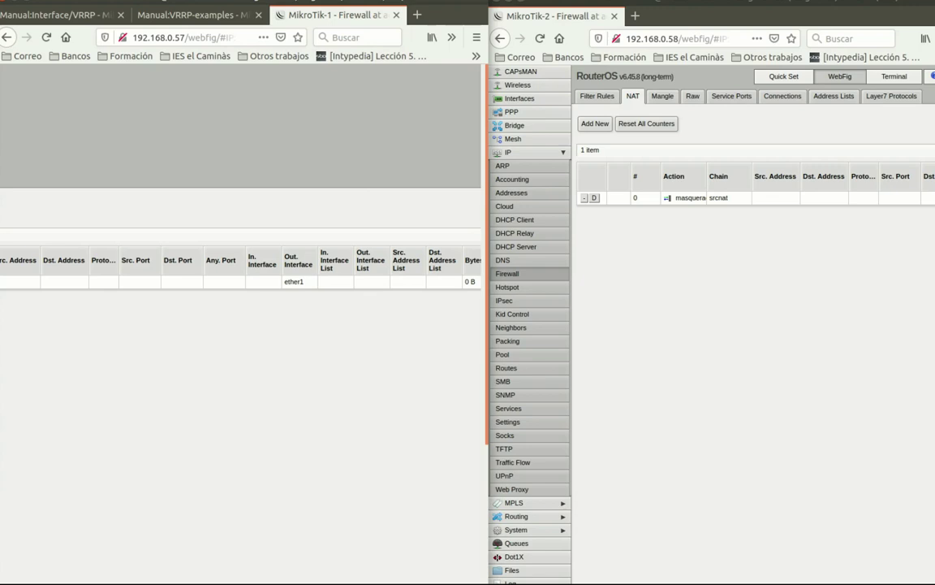
scroll(241, 325, "left", 5)
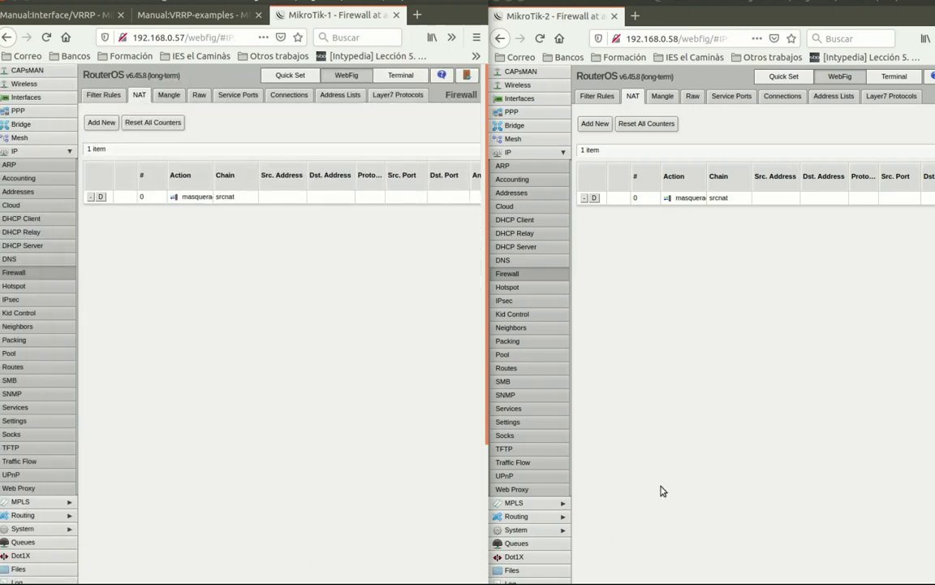
scroll(711, 325, "right", 5)
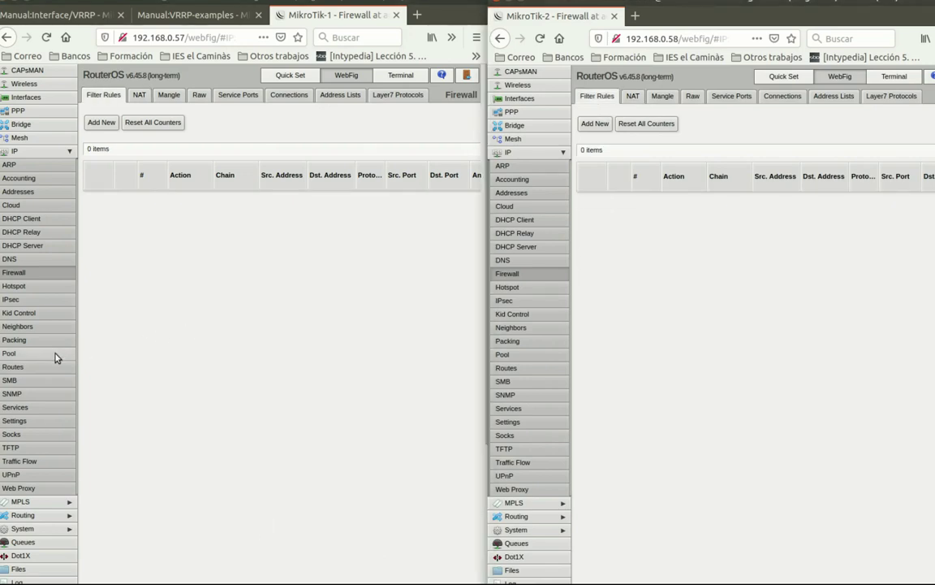
Step: Display the IP route lists of MikroTik-1 and MikroTik-2 to compare their default routes
left_click(45, 370)
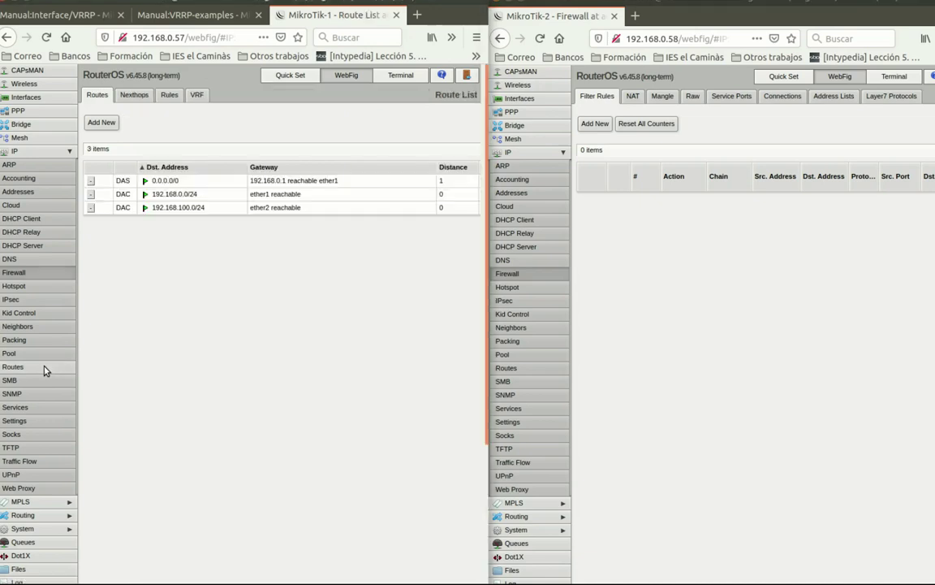
left_click(532, 372)
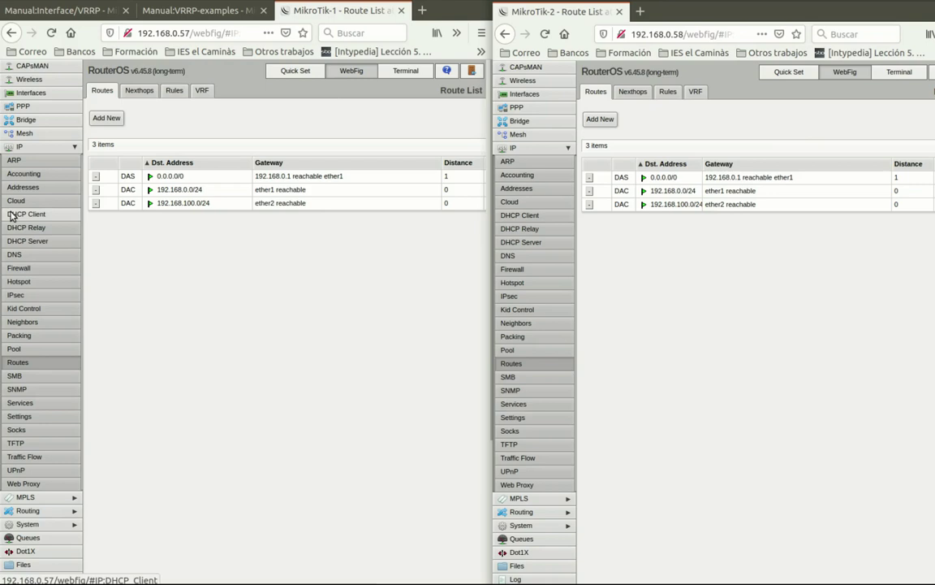
Step: Start a new VRRP interface on both MikroTik-1 and MikroTik-2 and assign each one to ether2
left_click(31, 92)
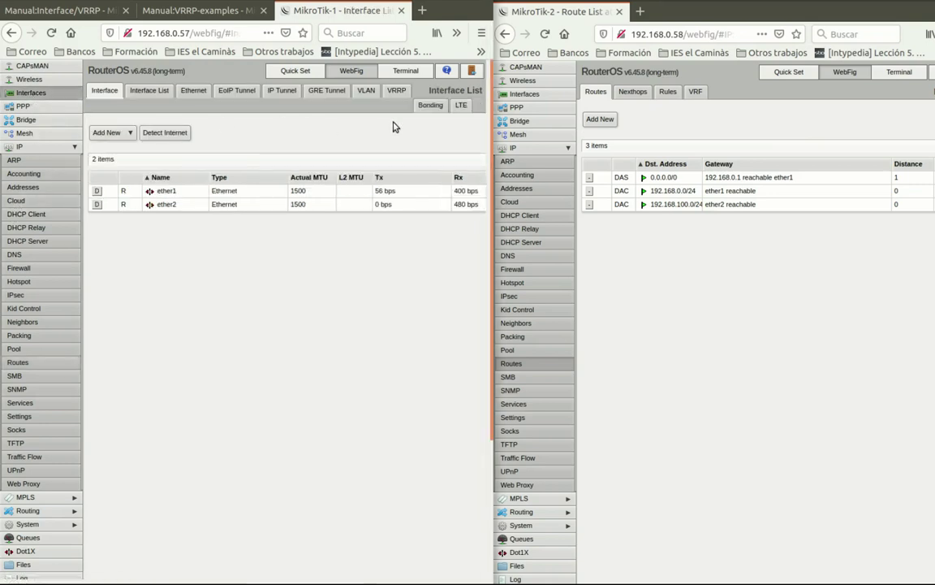
left_click(524, 93)
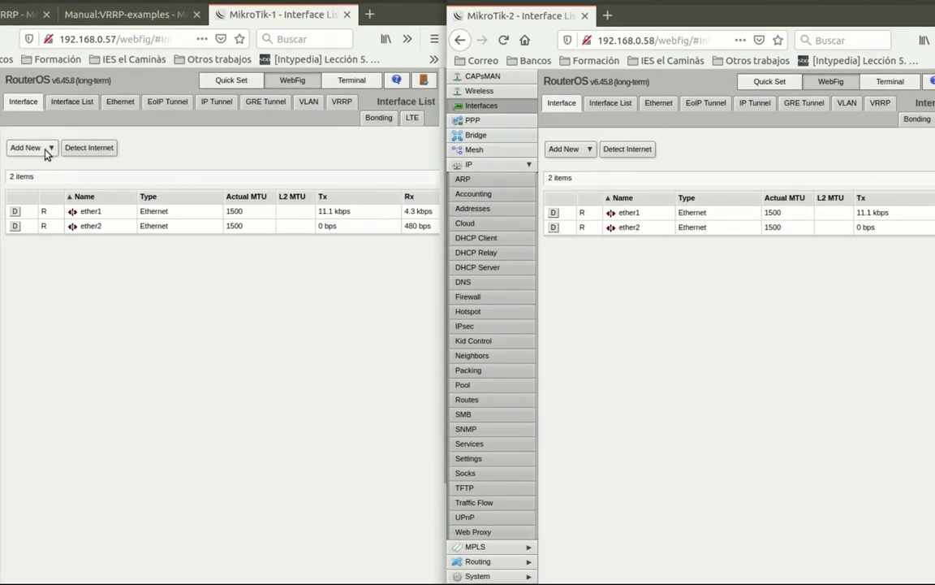
left_click(47, 152)
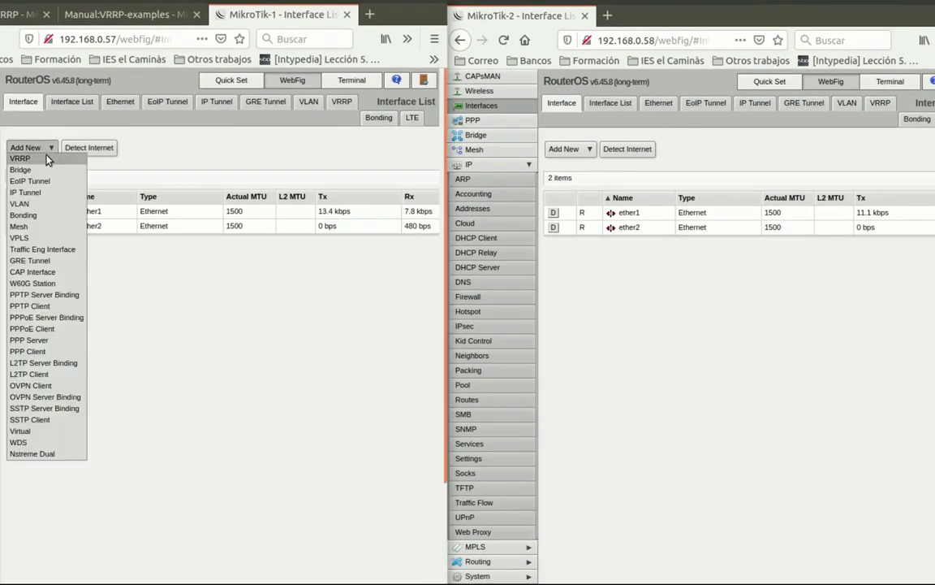
left_click(45, 158)
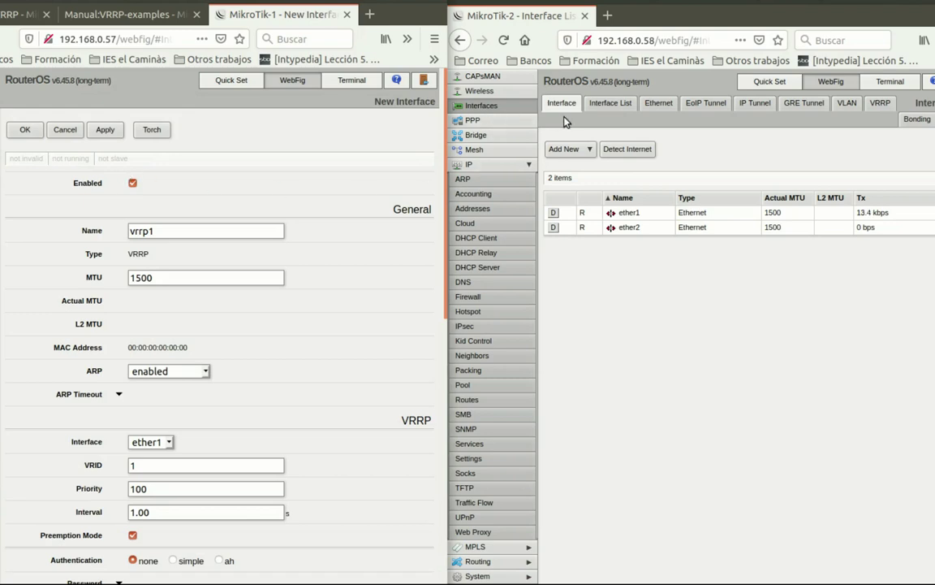
left_click(573, 148)
left_click(571, 161)
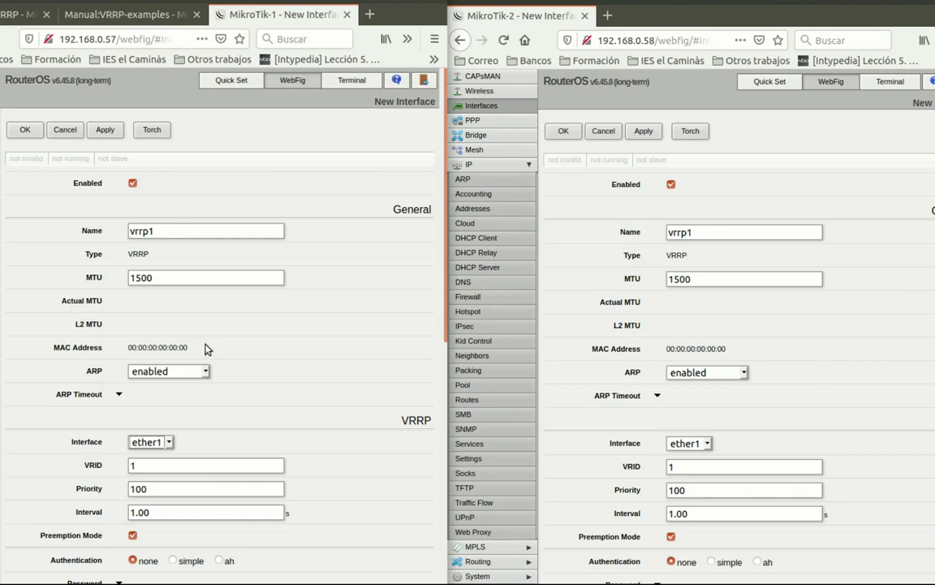
left_click(169, 443)
left_click(150, 474)
left_click(707, 446)
left_click(705, 475)
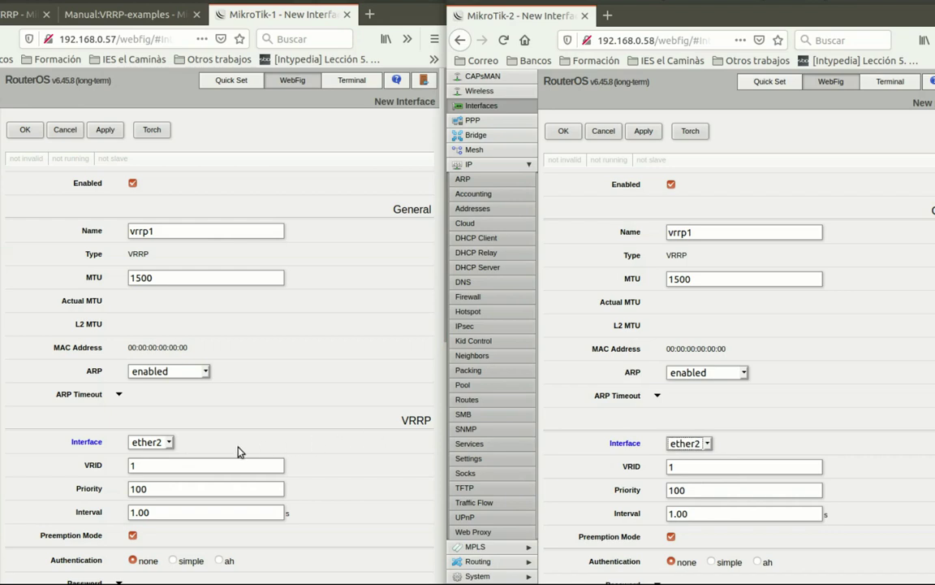
Step: Set the VRRP priority on MikroTik-1 to 254 and save the new VRRP interface on both routers
left_click(160, 467)
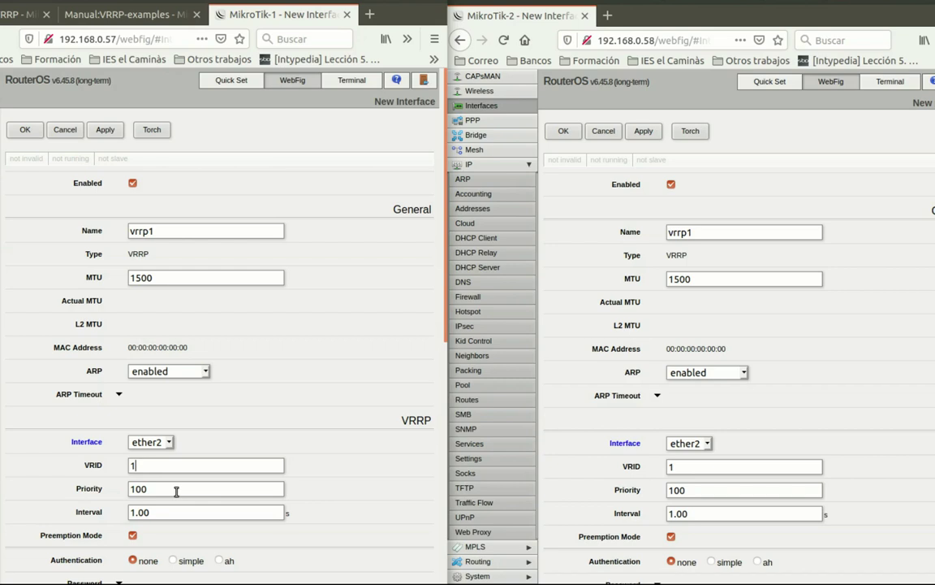
left_click_drag(156, 488, 123, 487)
type("254")
left_click(150, 488)
double_click(678, 490)
left_click(702, 489)
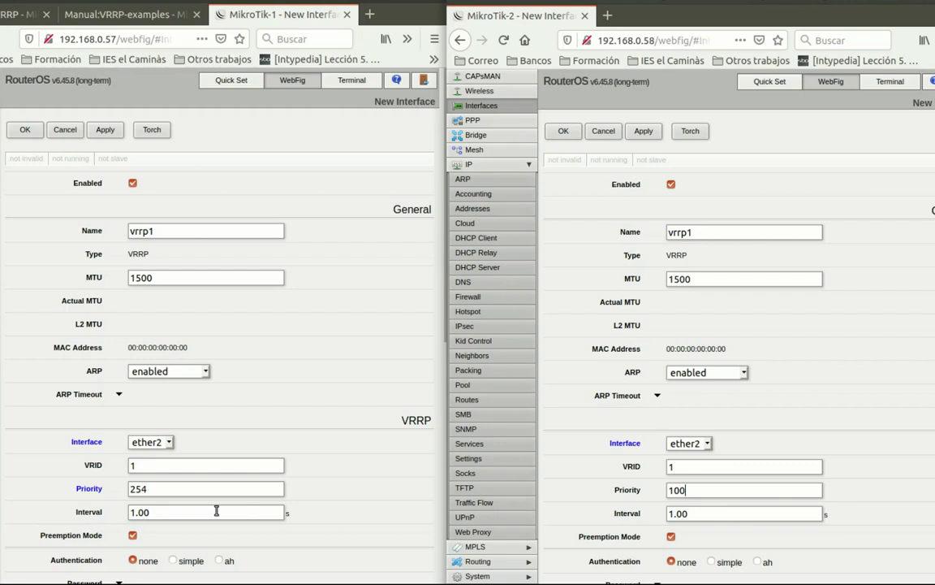
scroll(221, 536, "down", 5)
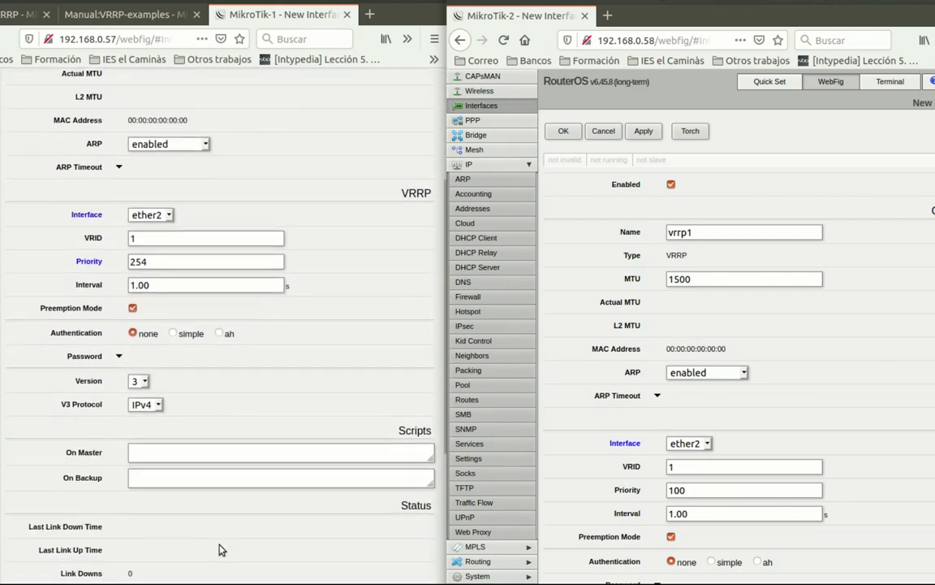
scroll(220, 550, "up", 5)
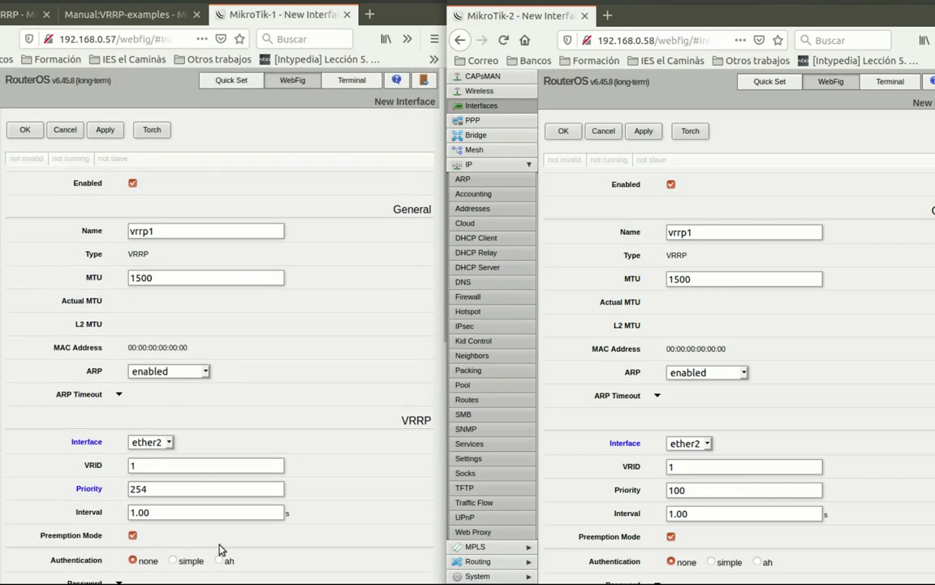
left_click(25, 130)
left_click(562, 131)
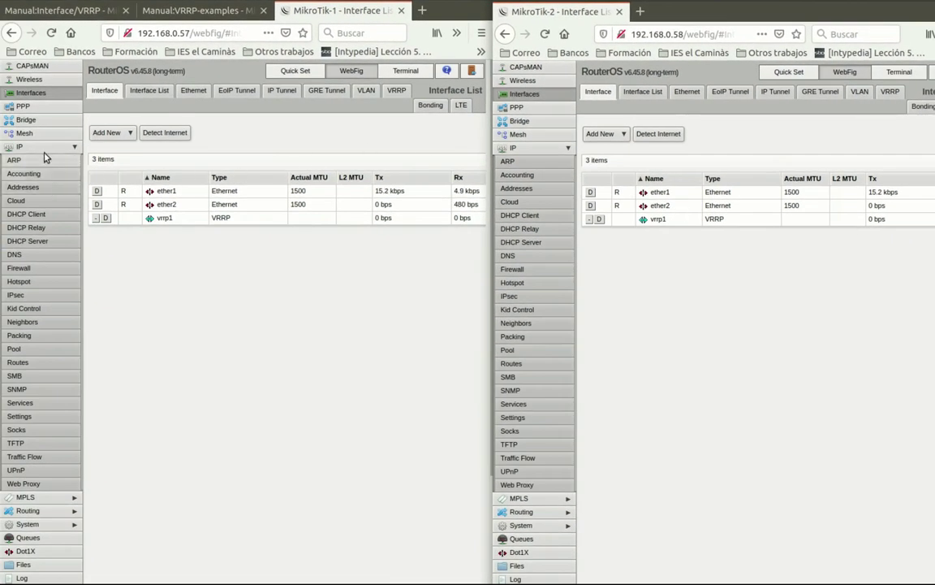
Step: Start a new IP address entry on both routers and enter 192.168.100.3/32 as the address in each
left_click(37, 186)
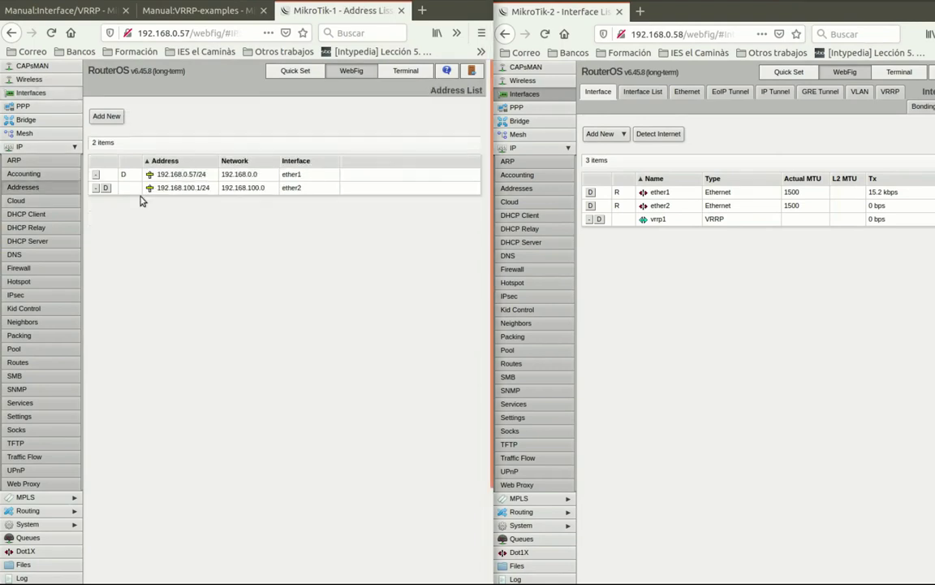
left_click(527, 190)
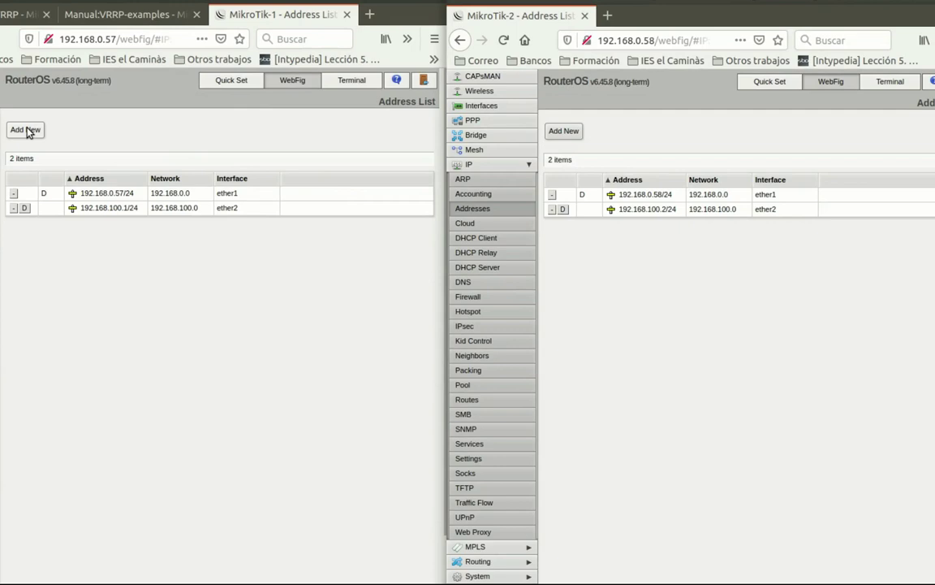
left_click(26, 132)
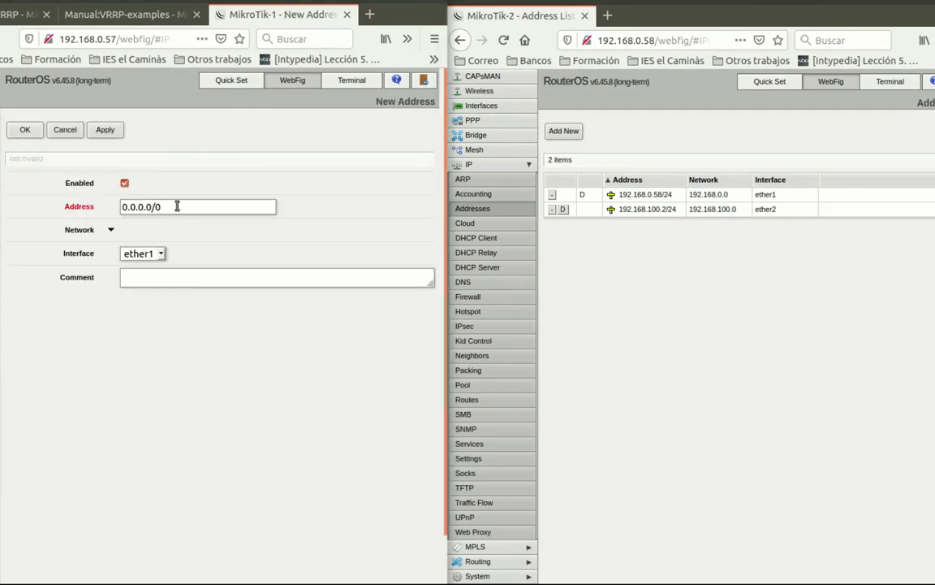
left_click(562, 130)
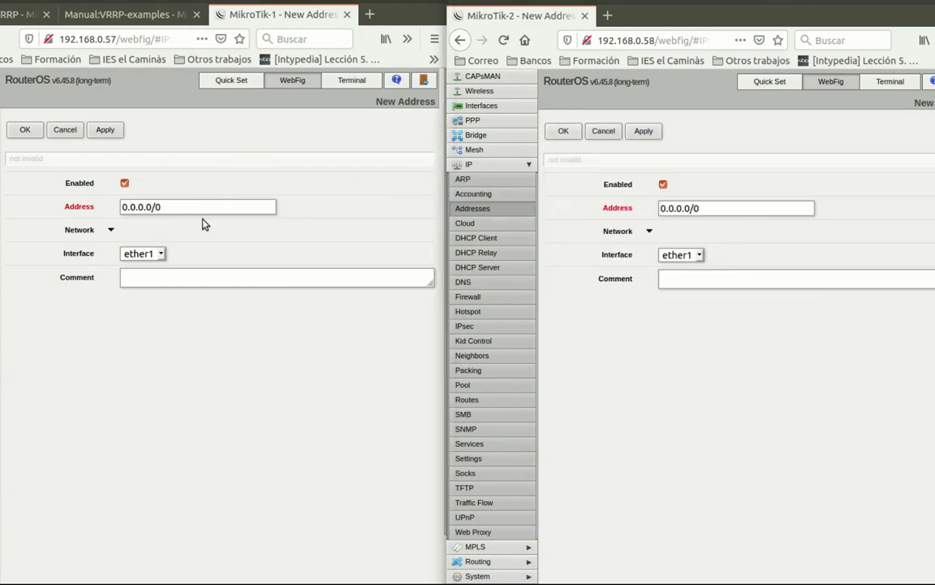
left_click_drag(167, 206, 88, 205)
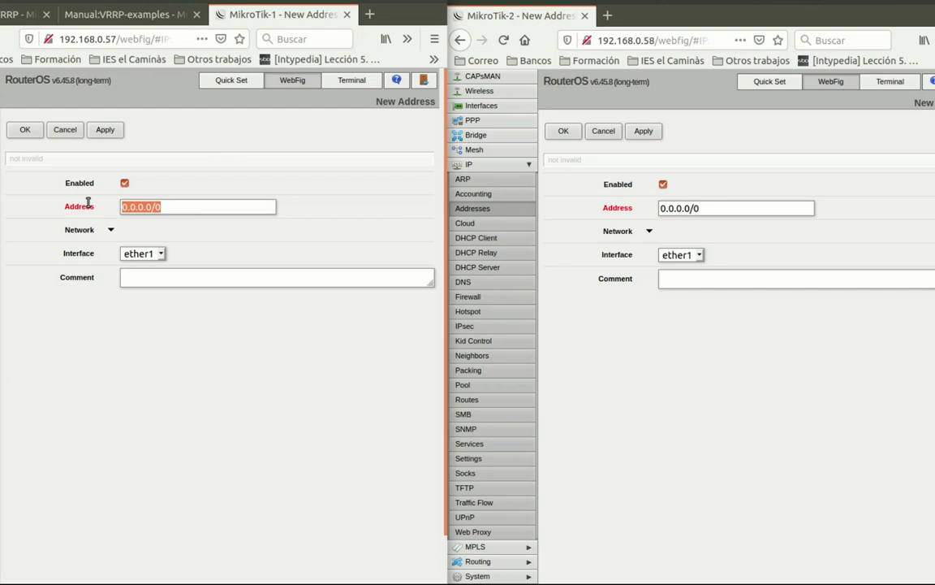
type("192.168.100.3")
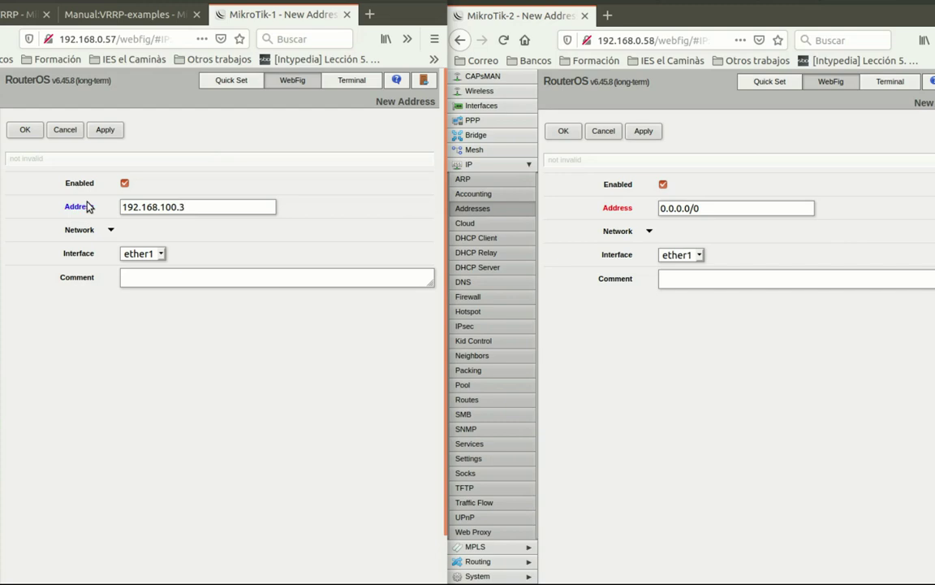
type("/32")
left_click_drag(200, 207, 112, 203)
key("ctrl+c")
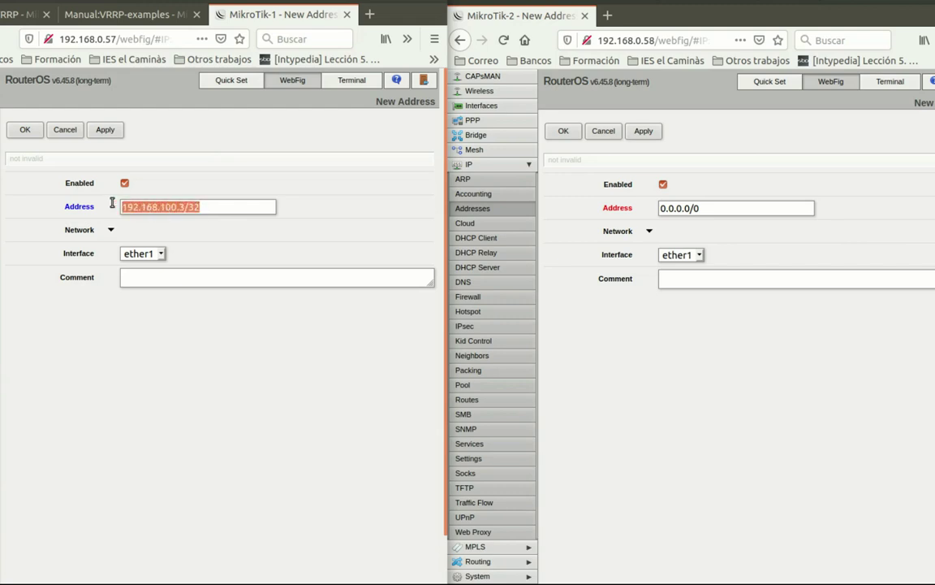
left_click_drag(706, 209, 631, 208)
key("ctrl+v")
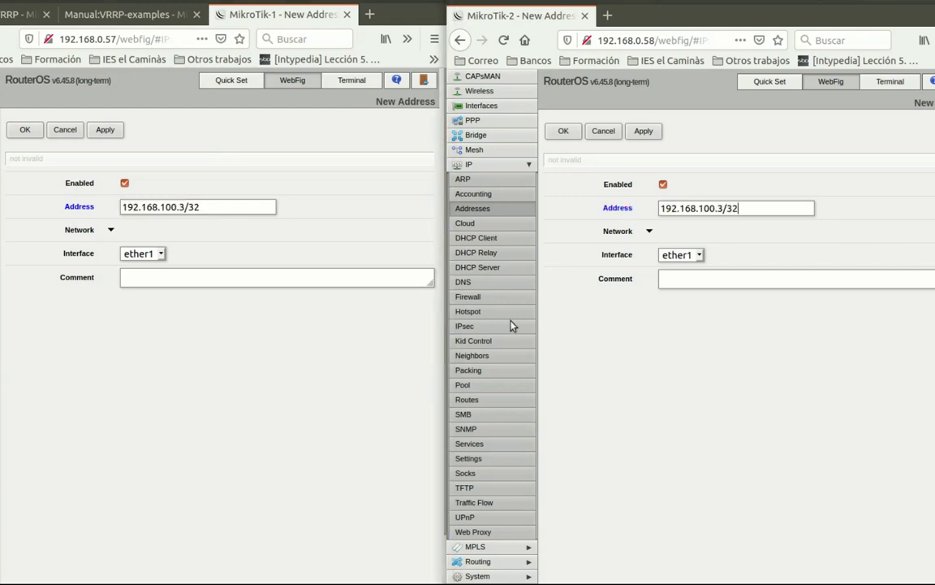
Step: Assign the new address to the vrrp1 interface on both routers and save both entries
left_click(161, 255)
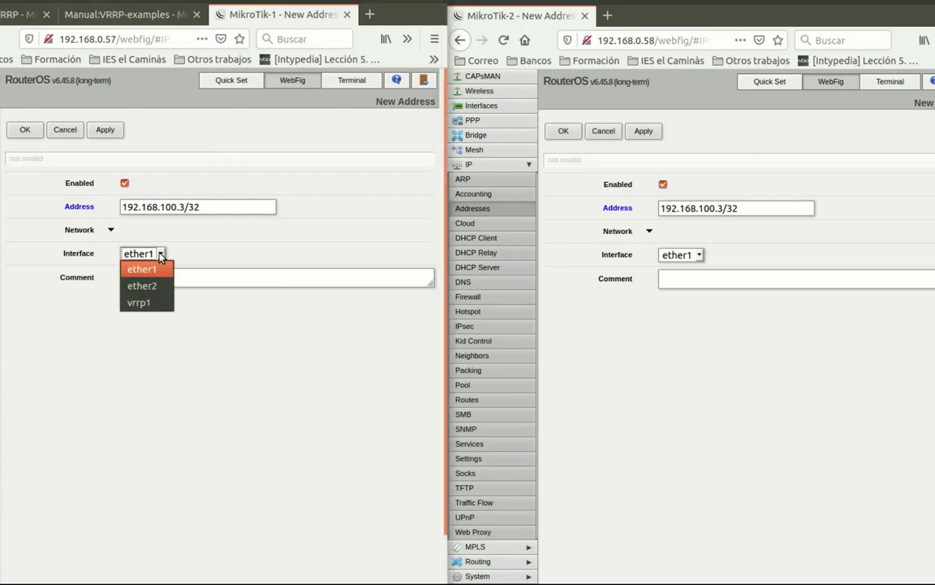
left_click(140, 303)
left_click(696, 256)
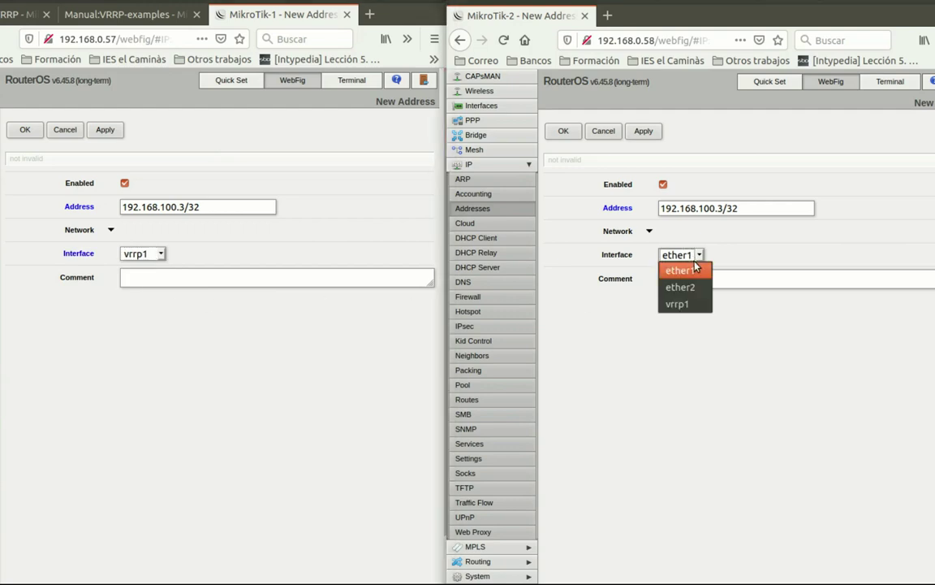
left_click(691, 305)
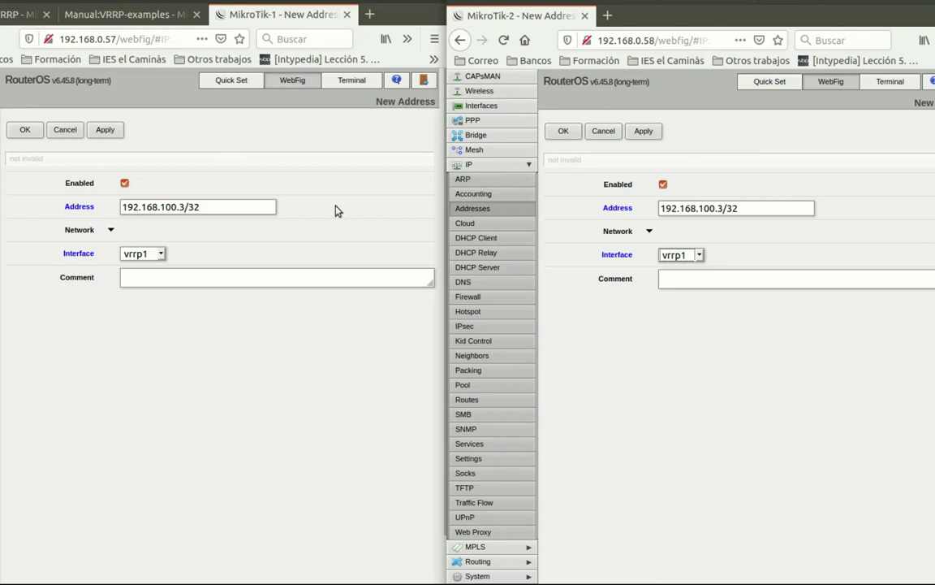
left_click(27, 129)
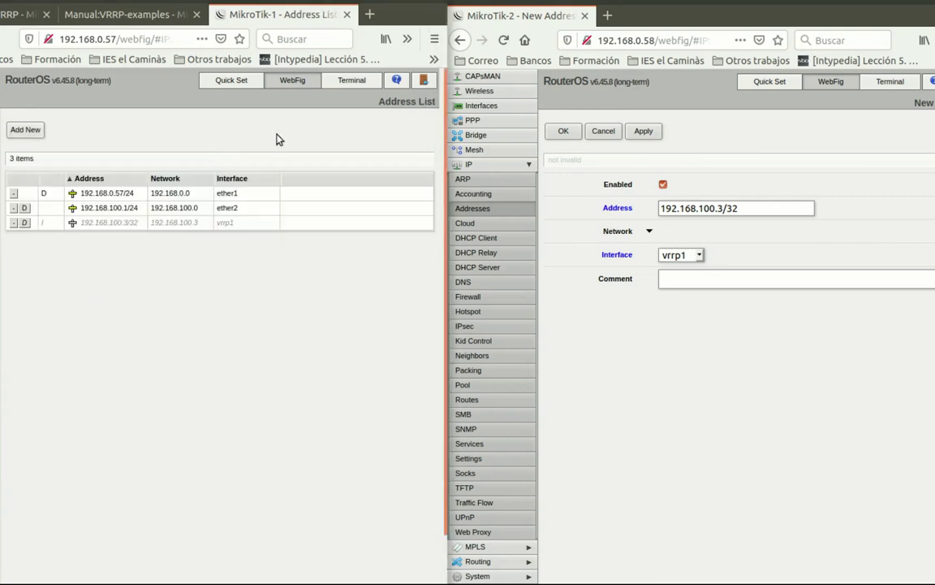
left_click(566, 132)
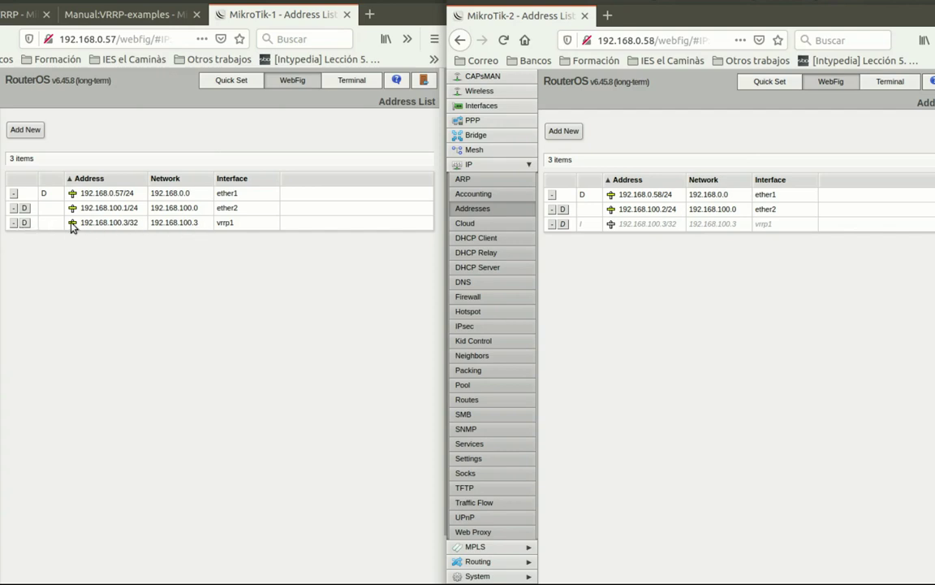
Step: Disable the 192.168.100.3/32 address on MikroTik-1 to test the failover to MikroTik-2, and re-enable it
left_click(26, 223)
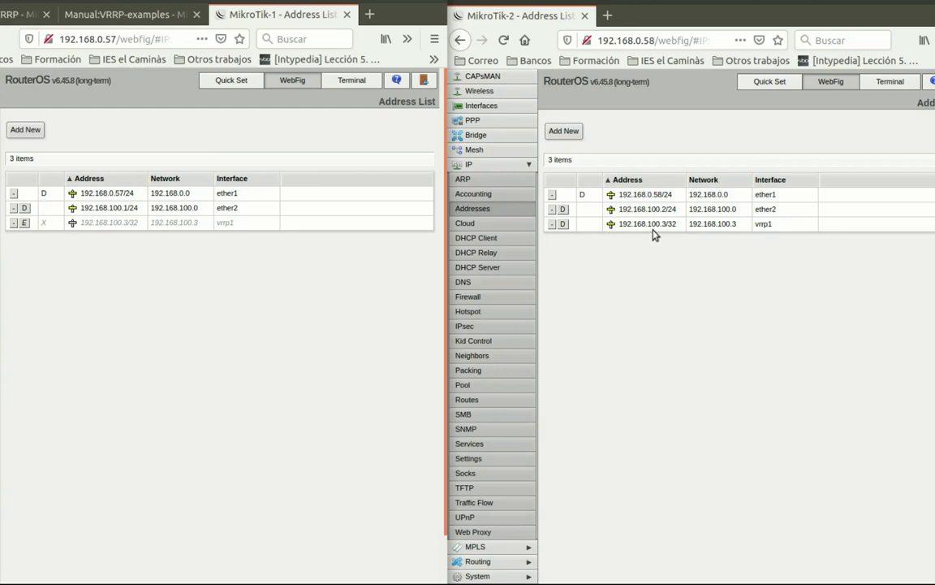
left_click(24, 224)
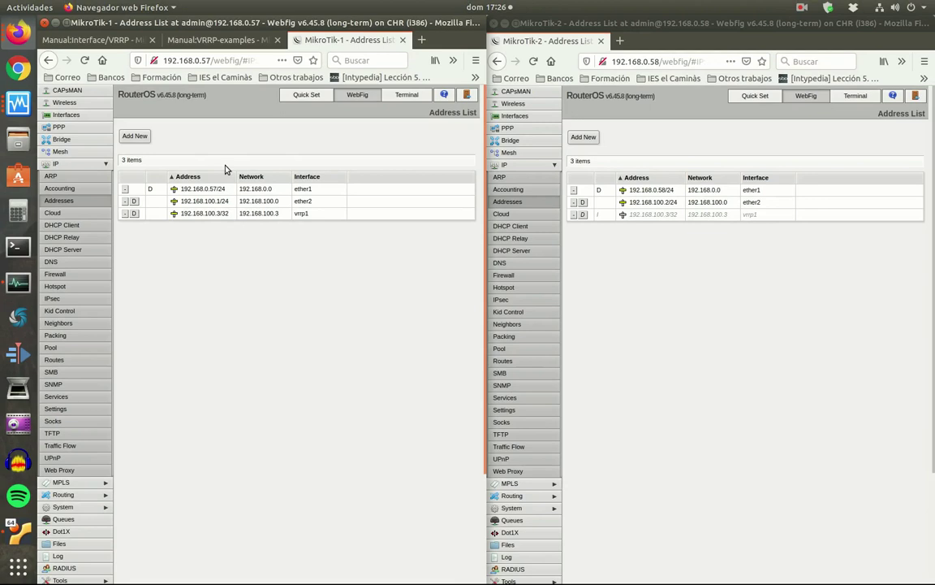
Step: Bring up the Ubuntu Mate and Windows 7 virtual machines, keeping the MikroTik-1 and MikroTik-2 address rows in view
left_click(11, 529)
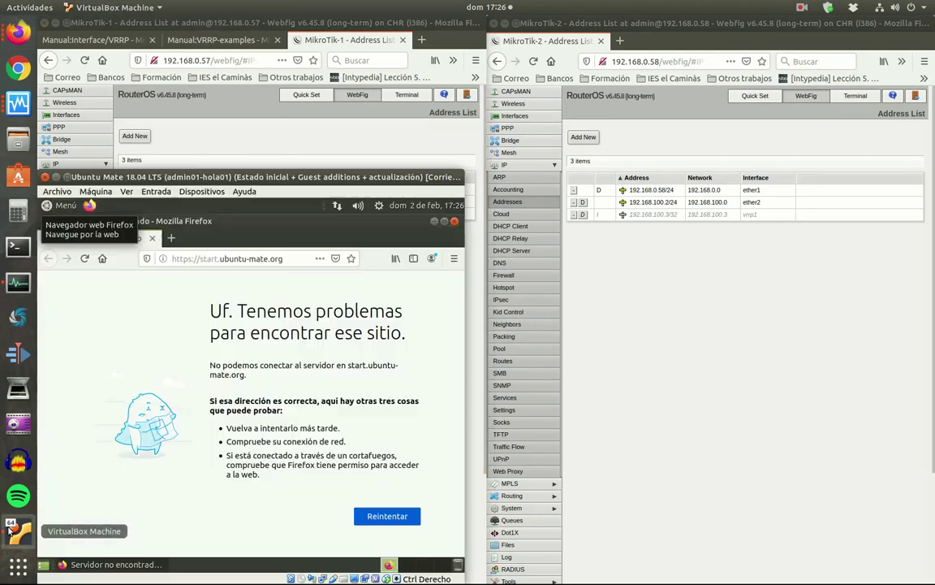
left_click(18, 102)
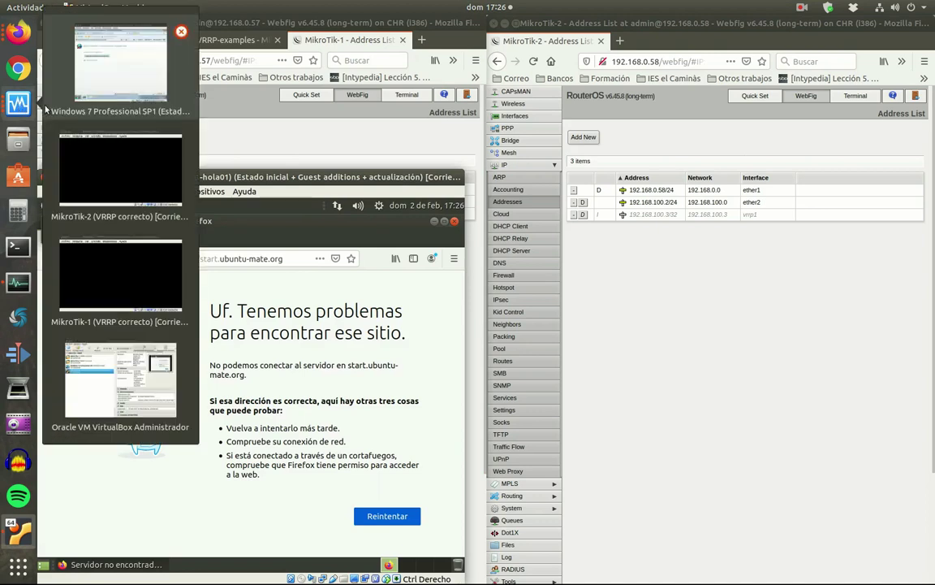
left_click(160, 33)
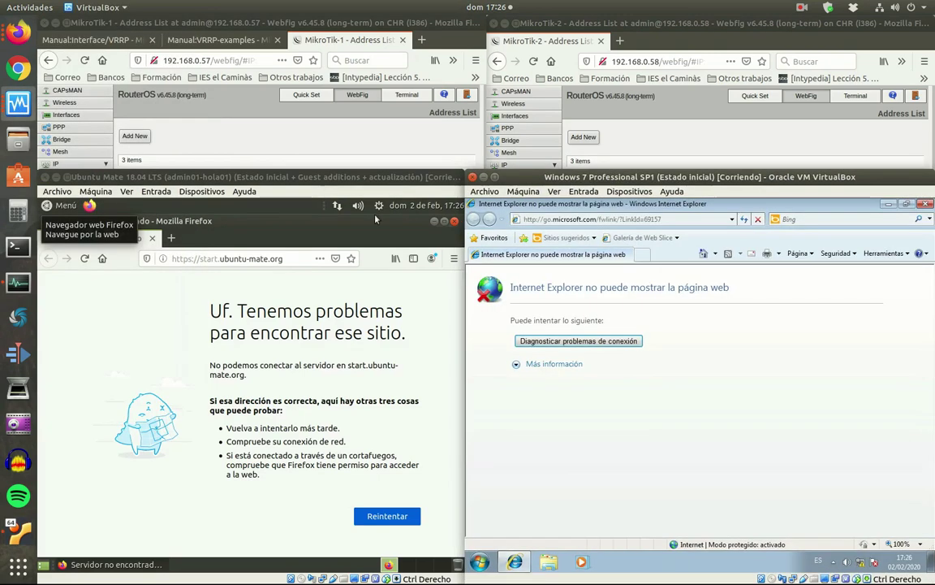
scroll(231, 142, "down", 2)
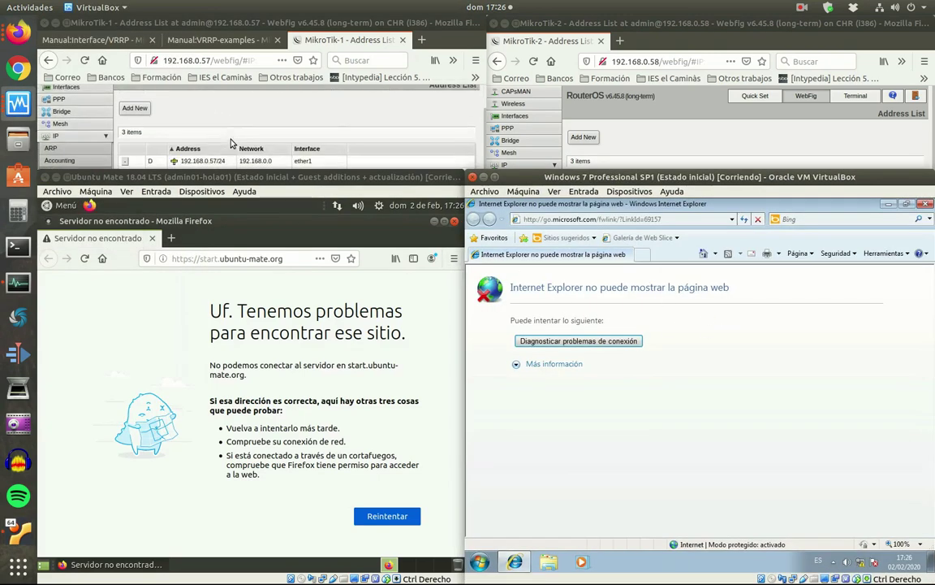
scroll(664, 140, "down", 2)
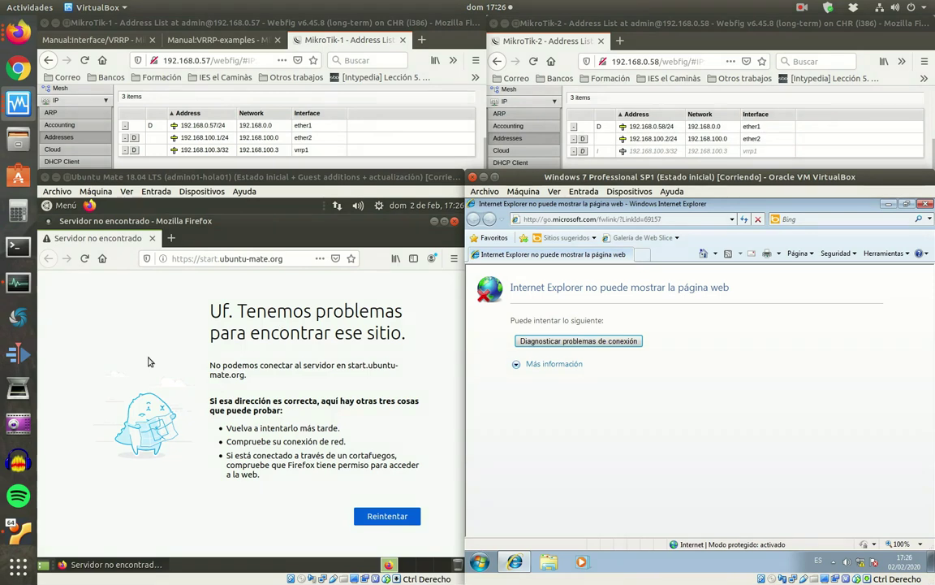
Step: Check the active connection information of the Ubuntu Mate machine, including its IP address and default route
left_click(340, 207)
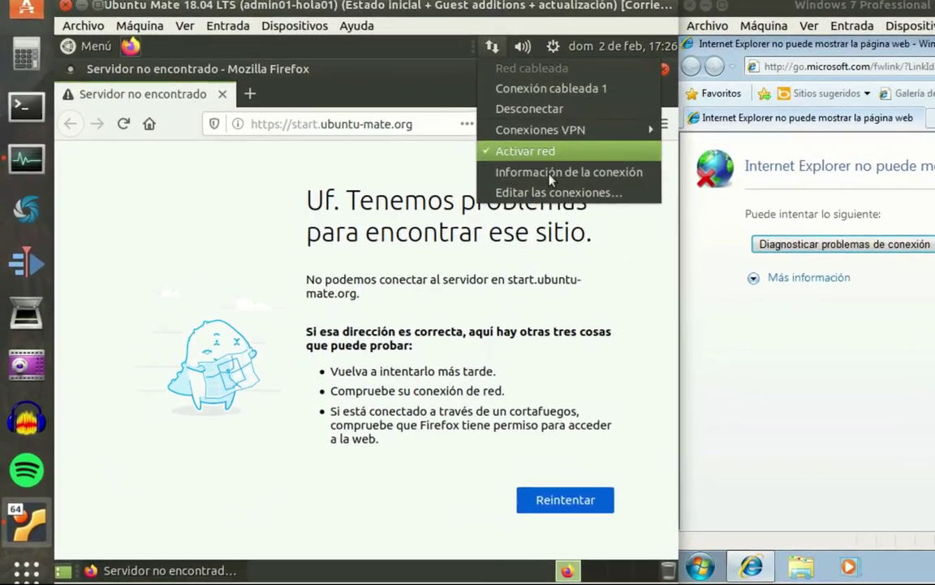
left_click(378, 294)
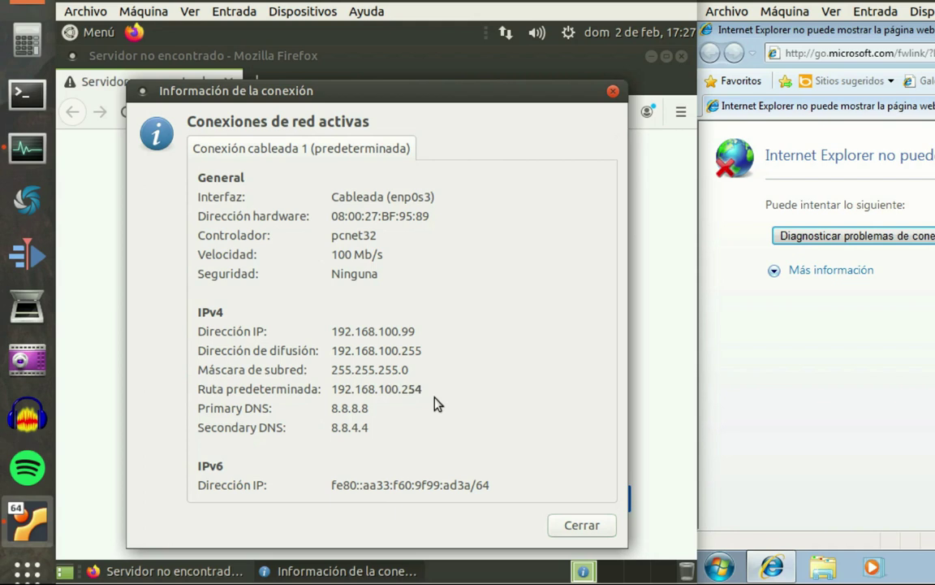
left_click(581, 523)
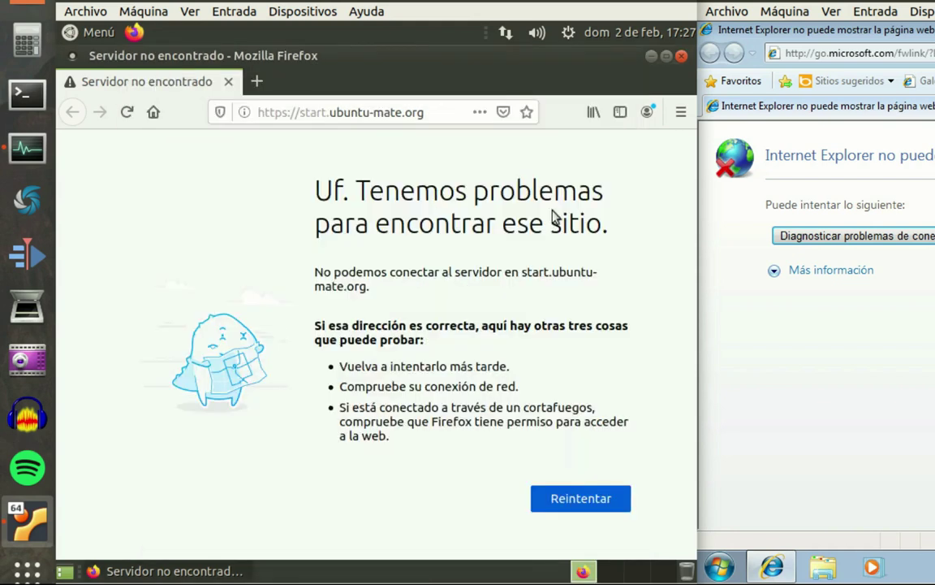
Step: Set the IPv4 gateway of the Ubuntu Mate connection Conexión cableada 1 to 192.168.100.3 and save the connection
left_click(505, 32)
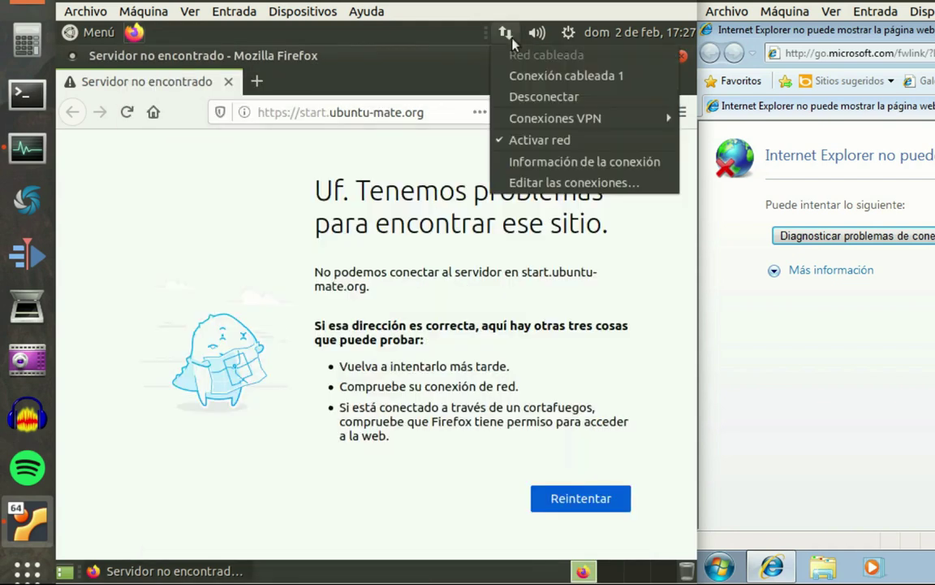
left_click(549, 182)
double_click(210, 206)
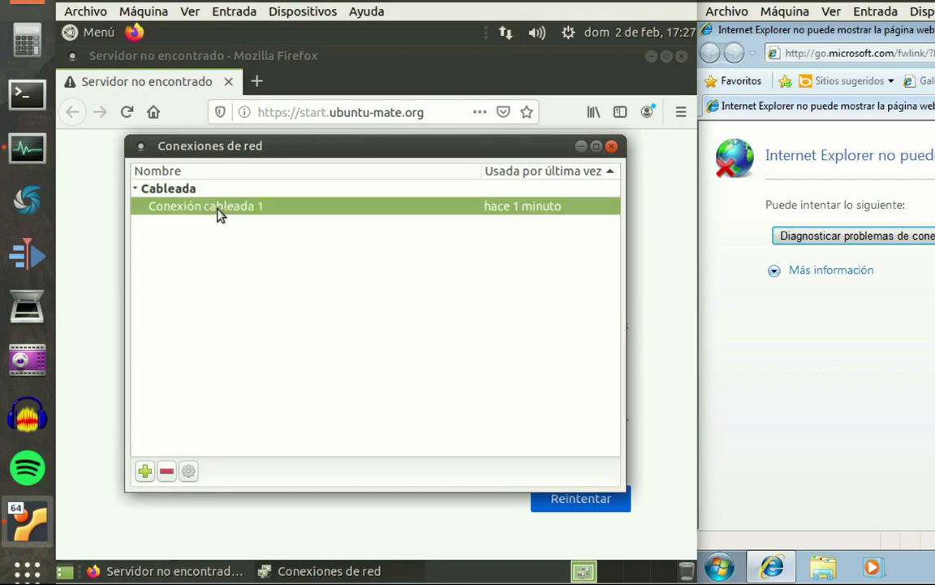
left_click(422, 152)
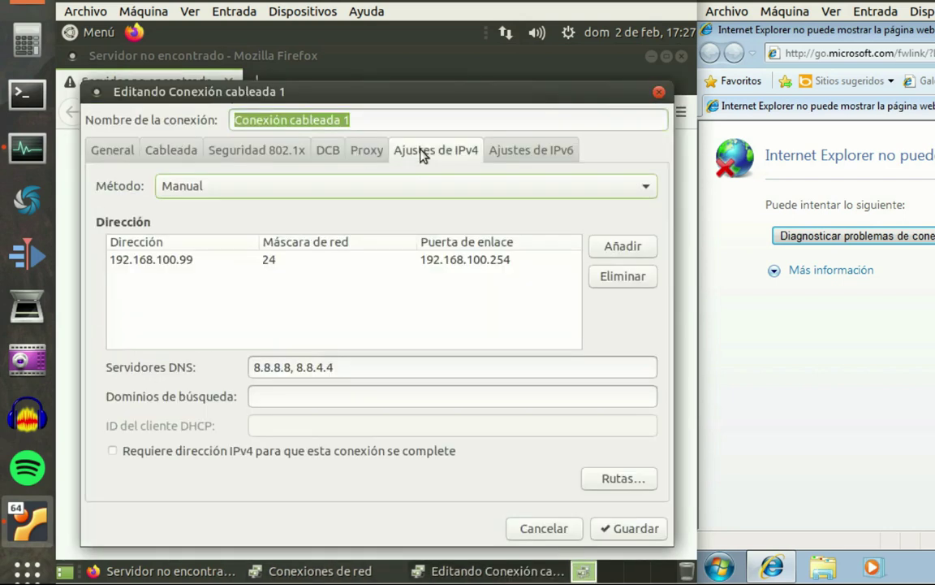
left_click(510, 264)
left_click(510, 261)
left_click_drag(510, 262, 517, 260)
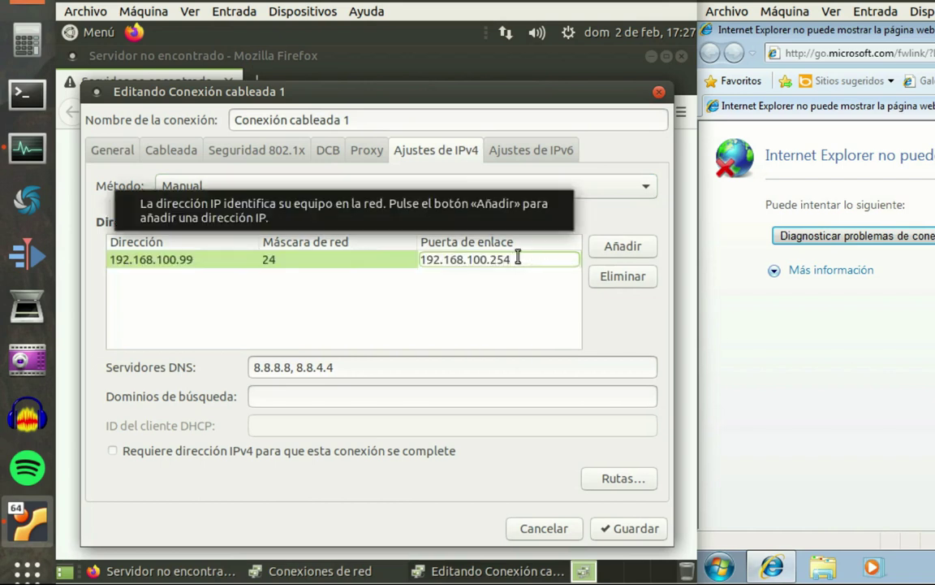
key("BackSpace")
key("BackSpace")
key("BackSpace")
type("3")
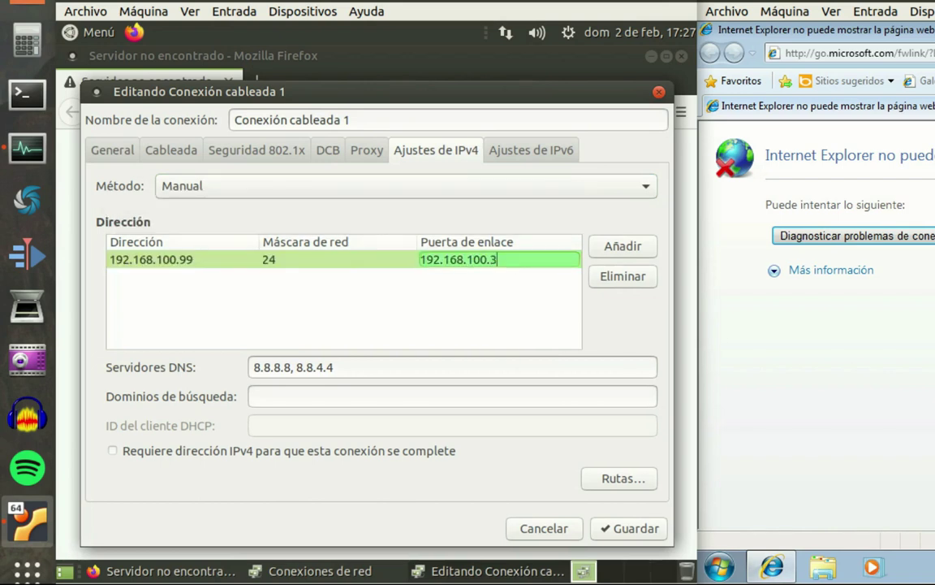
left_click(547, 332)
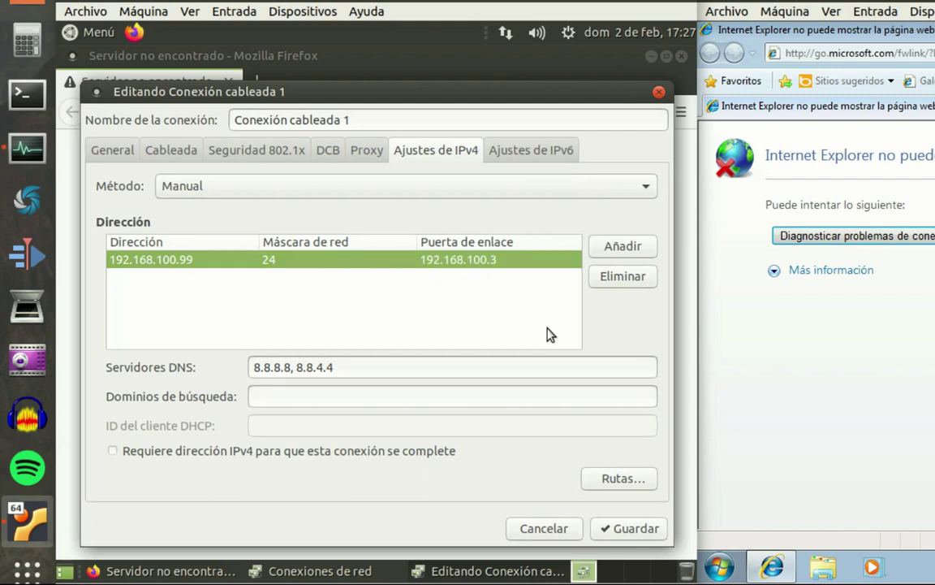
left_click(618, 529)
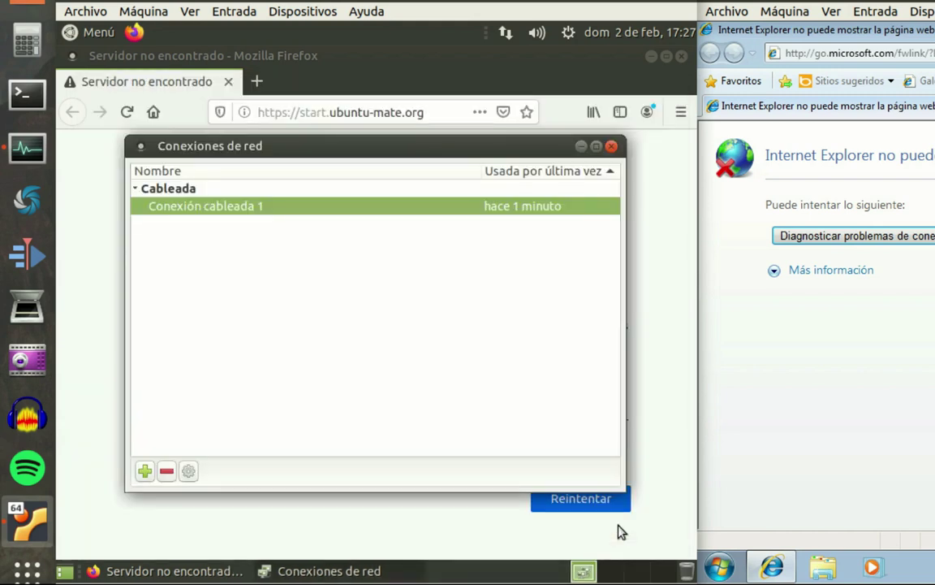
Step: Close the Ubuntu Mate network connections list and reconnect Conexión cableada 1 to apply the new gateway
left_click(613, 146)
left_click(503, 33)
left_click(536, 74)
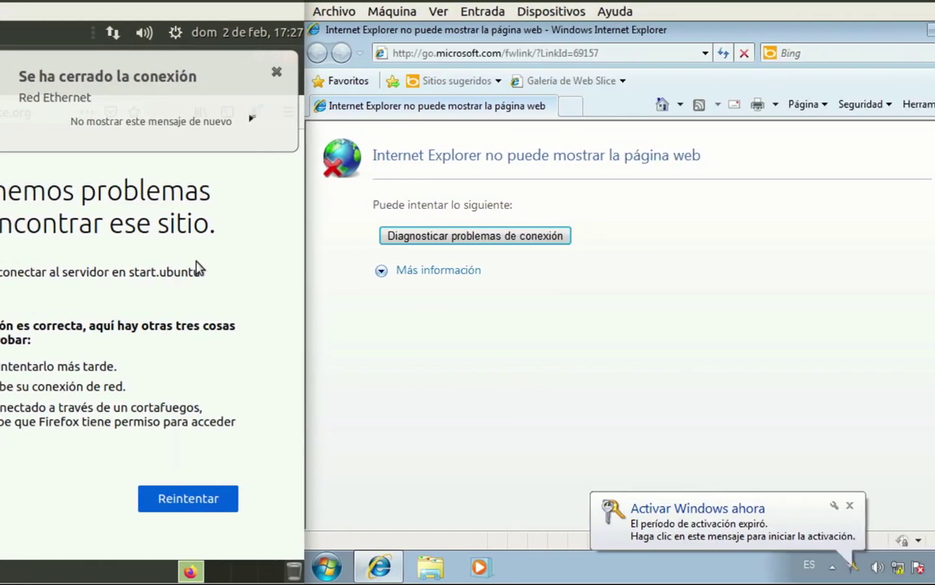
Step: Check the details of the Windows 7 local area connection and set its IPv4 default gateway to 192.168.100.3, accepting the changes
left_click(822, 567)
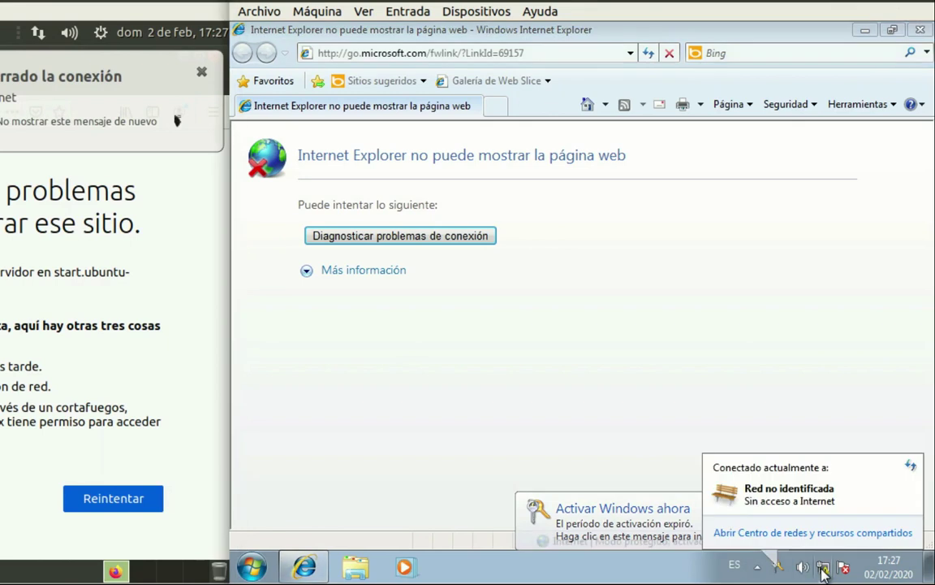
left_click(833, 534)
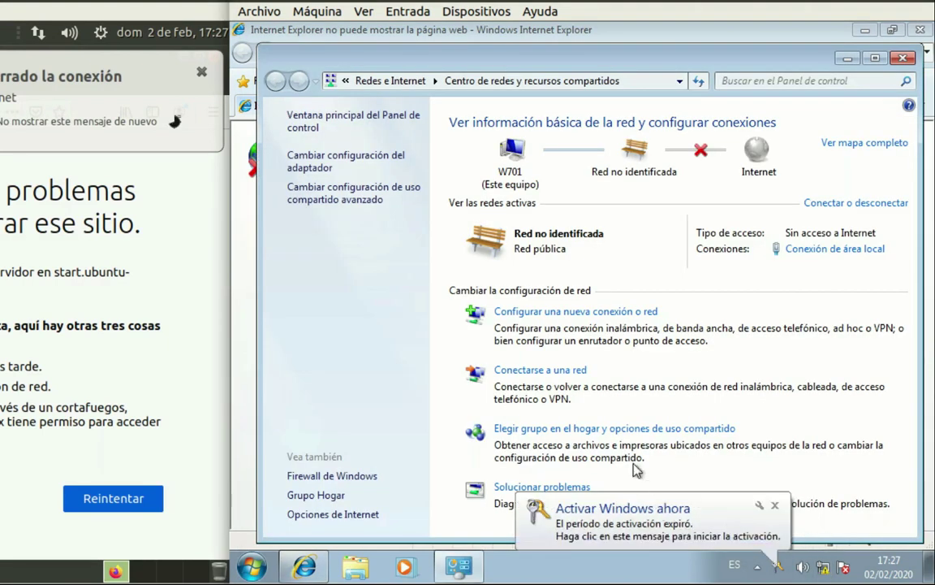
left_click(856, 251)
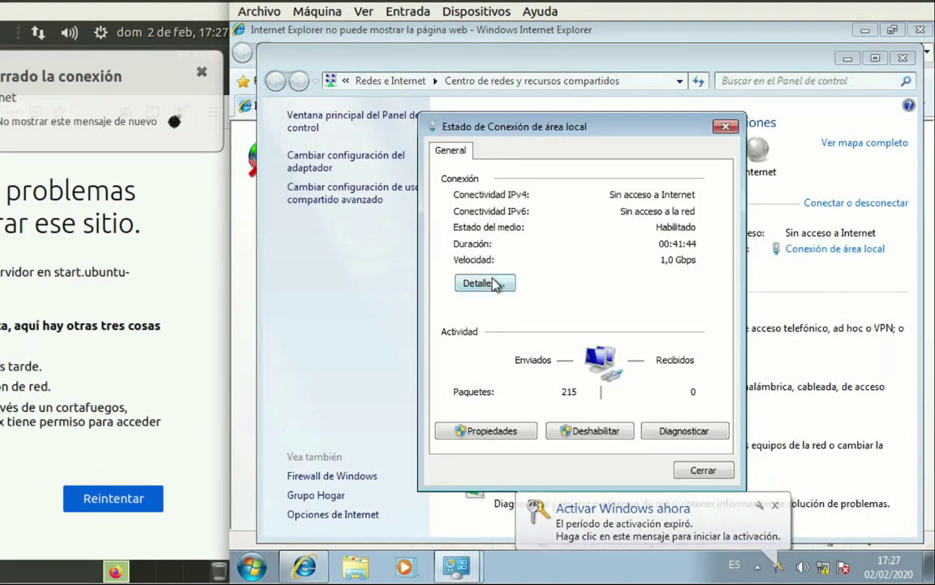
left_click(492, 283)
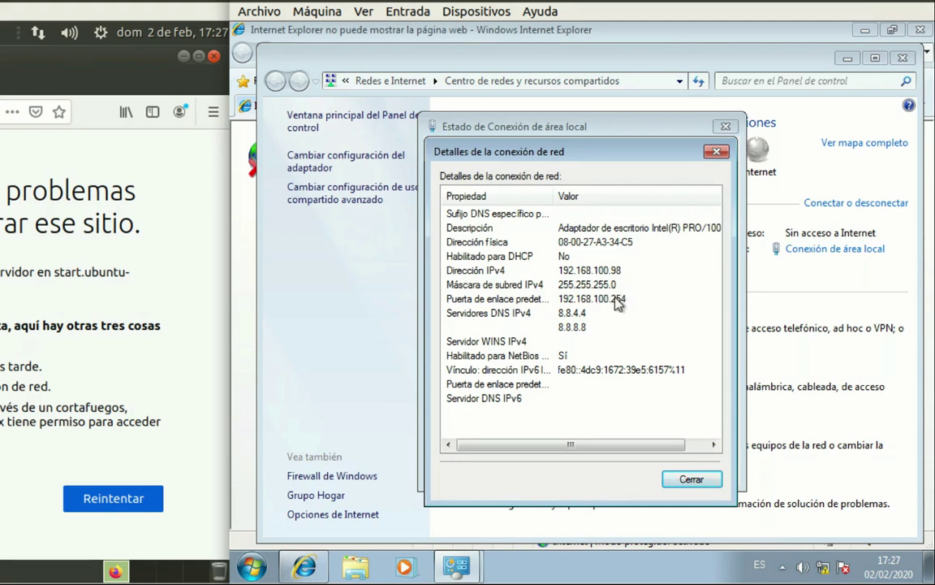
left_click(692, 482)
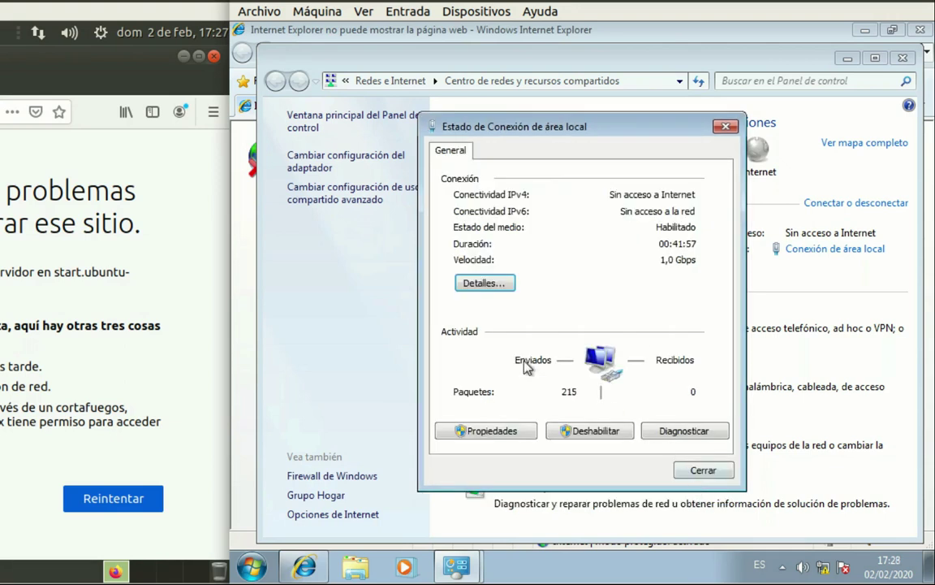
left_click(485, 430)
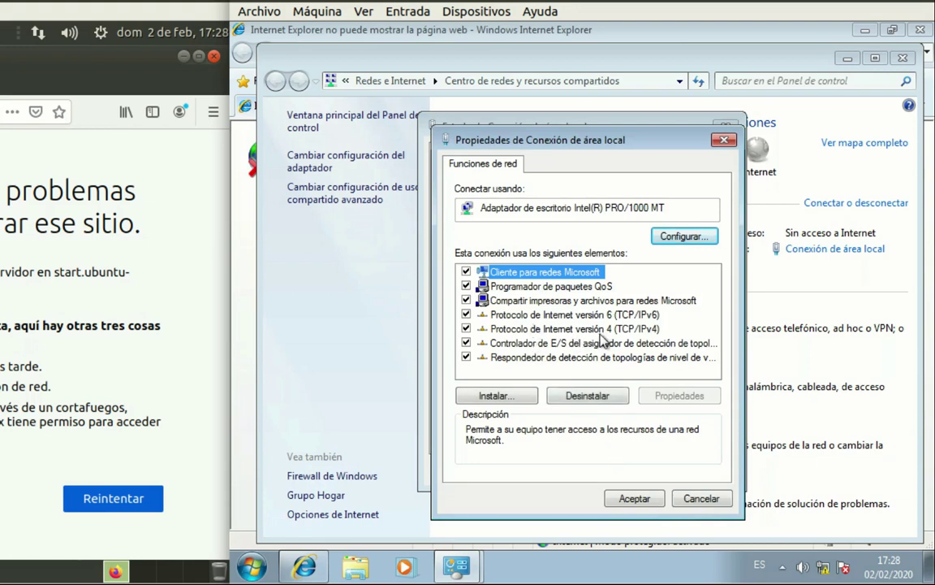
double_click(602, 330)
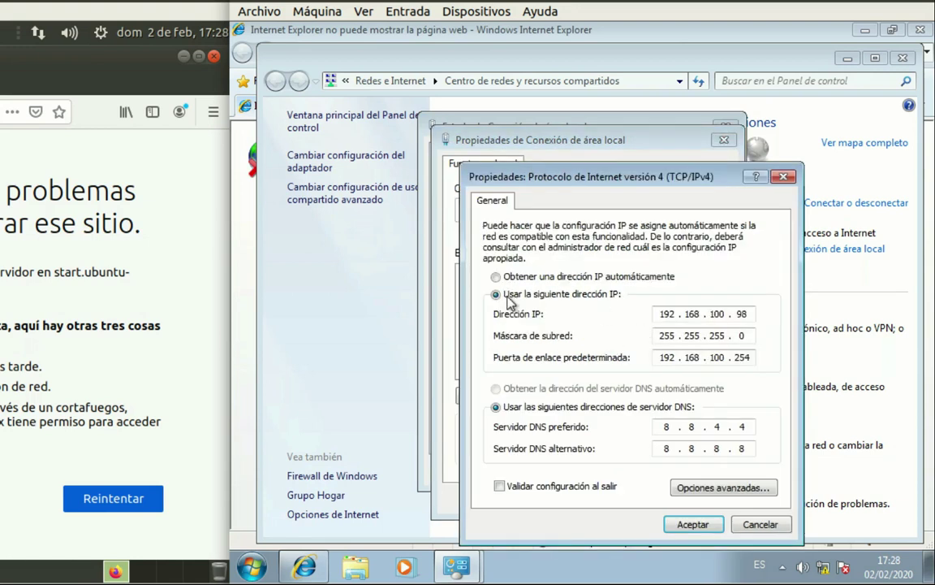
double_click(740, 358)
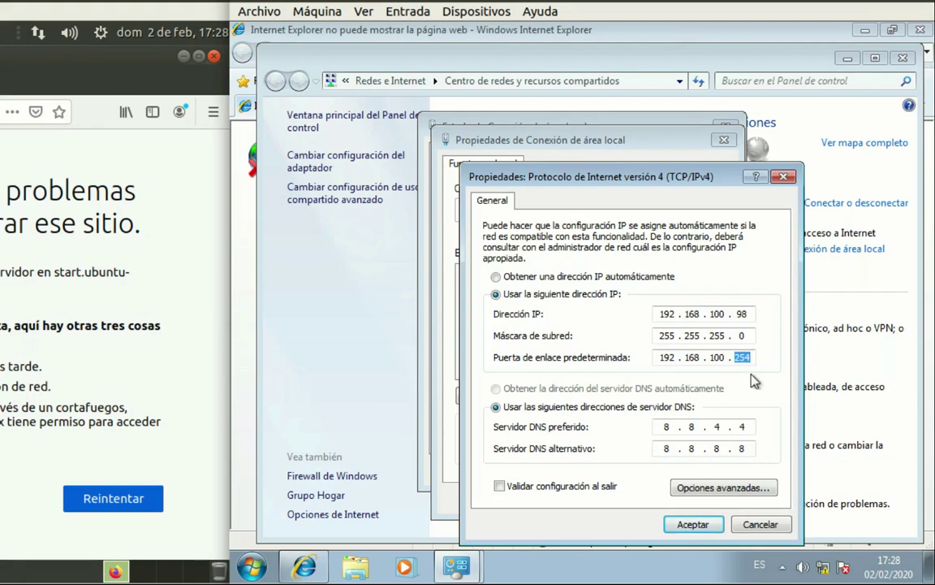
type("3")
left_click(693, 523)
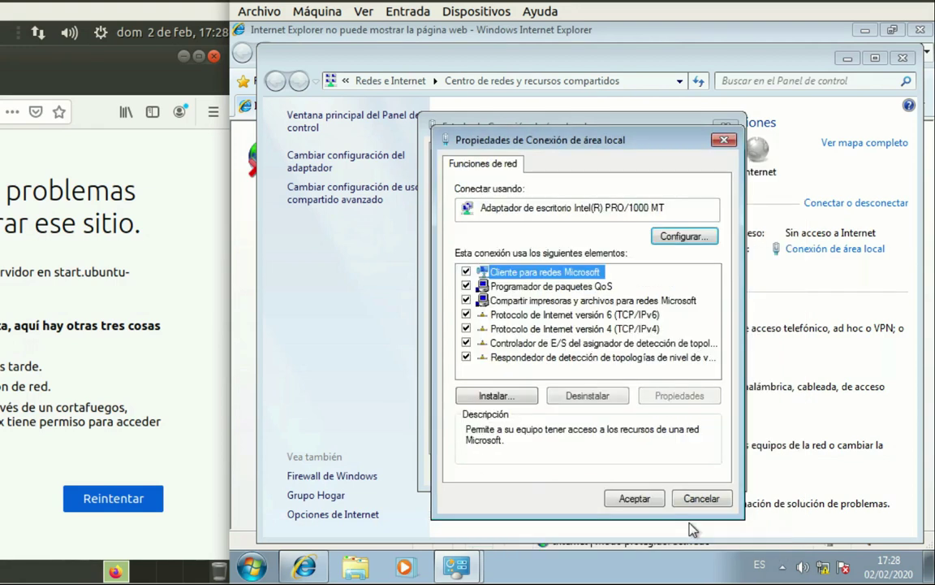
left_click(630, 498)
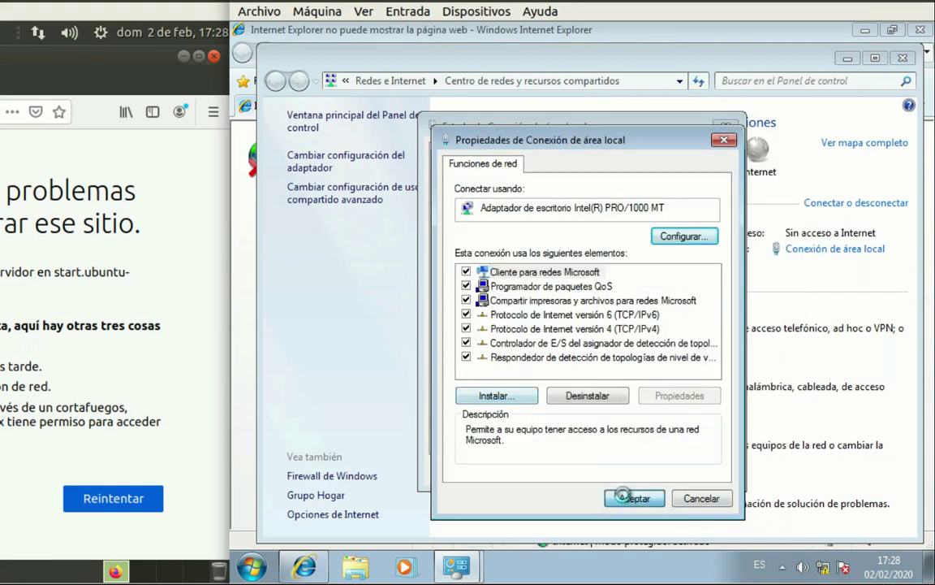
Step: Check the gateway in the Windows 7 network connection details and close the connection status
left_click(484, 283)
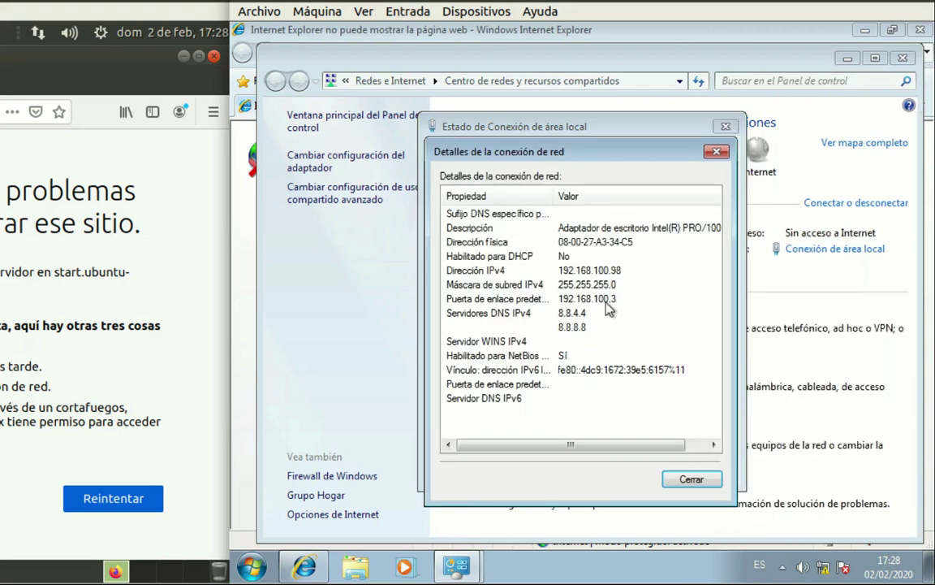
left_click(690, 479)
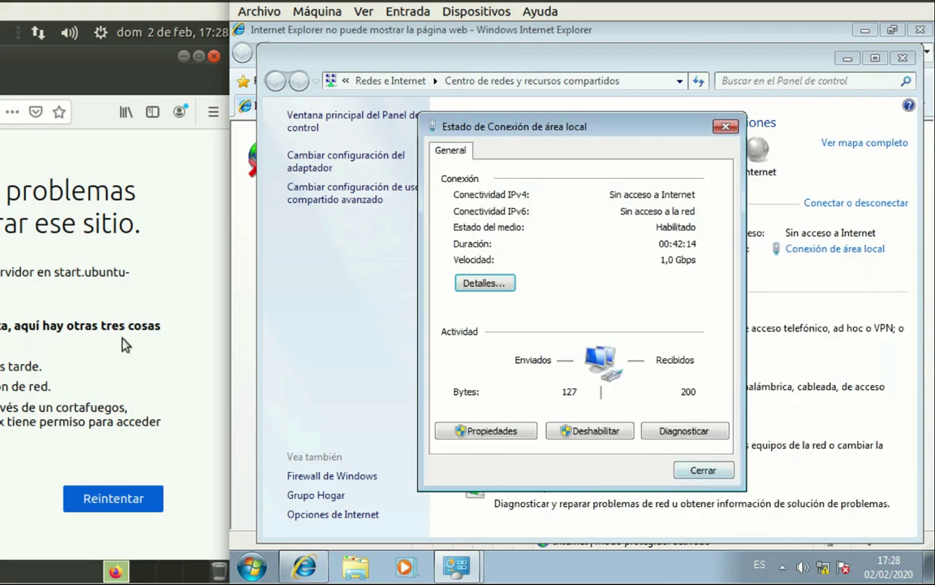
left_click(714, 473)
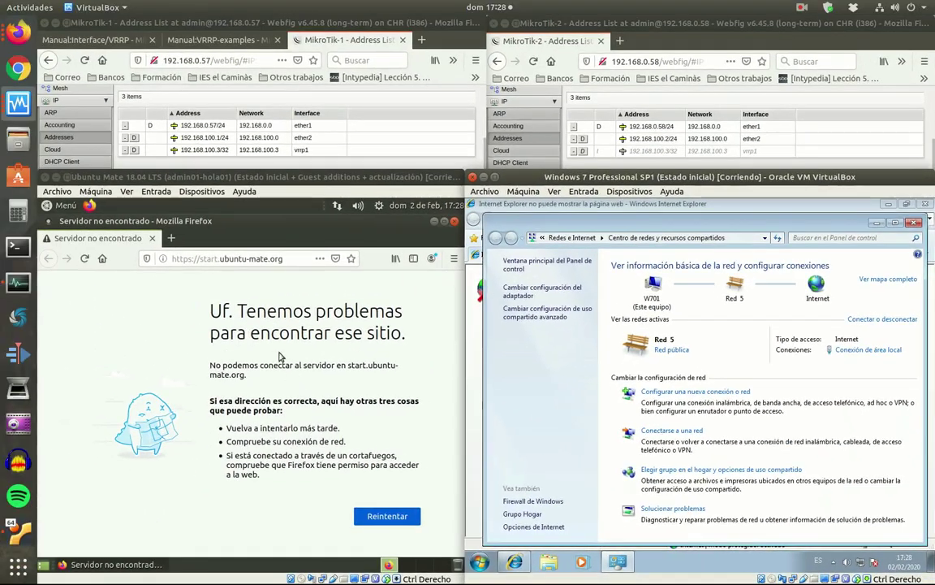
left_click(263, 257)
type("www.uji.e")
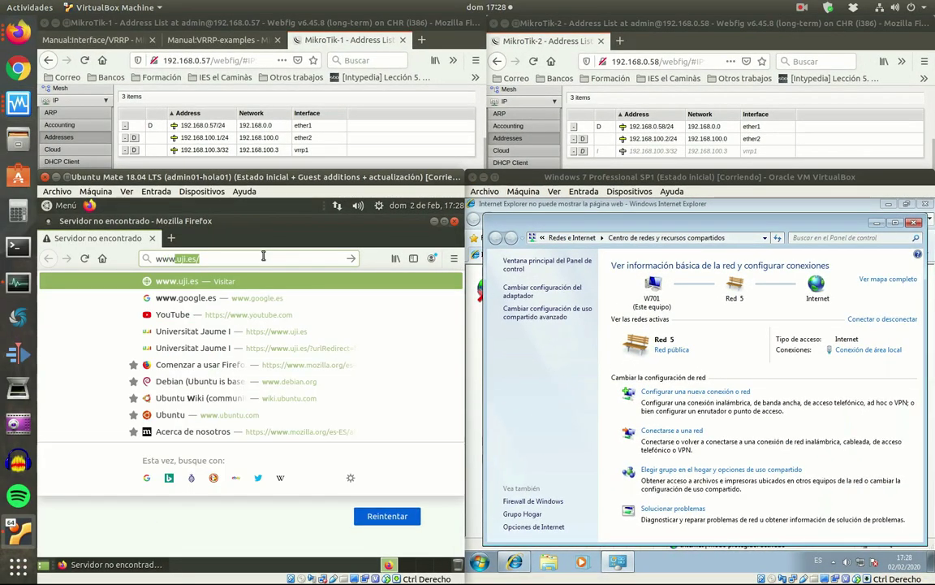
type("s")
key("Return")
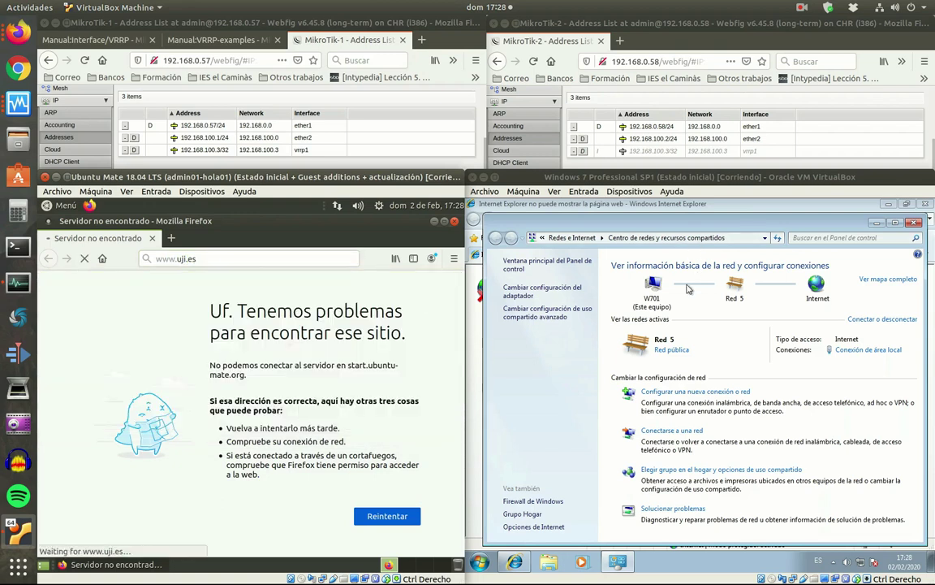
left_click(623, 223)
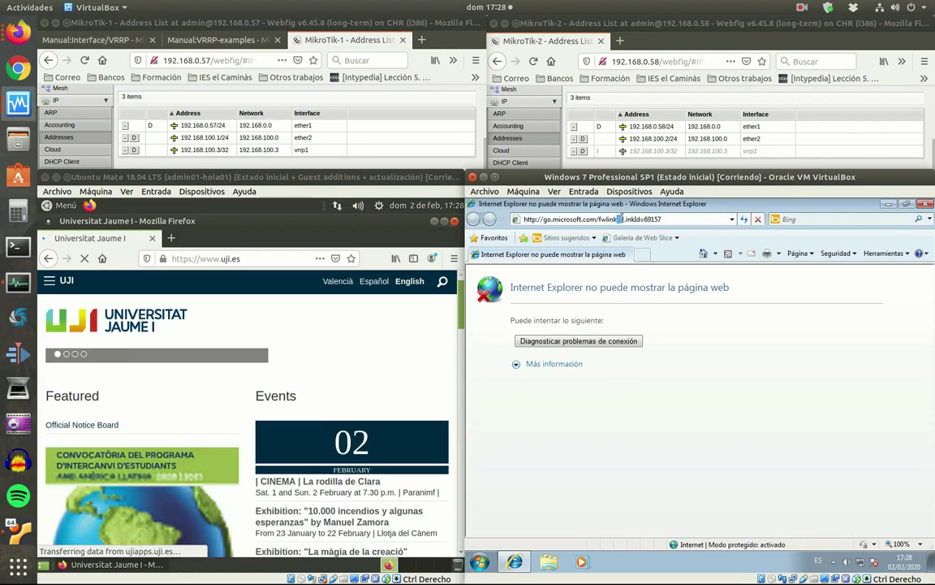
left_click(620, 219)
type("www.google.es")
key("Return")
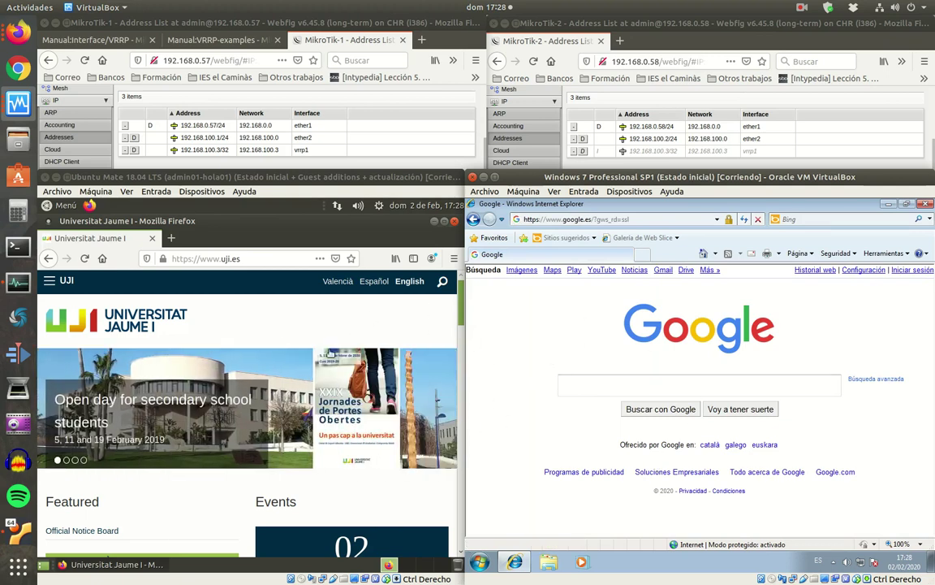
Step: Start a continuous ping to google.es in a MATE terminal on Ubuntu Mate and maximize the terminal window
left_click(65, 207)
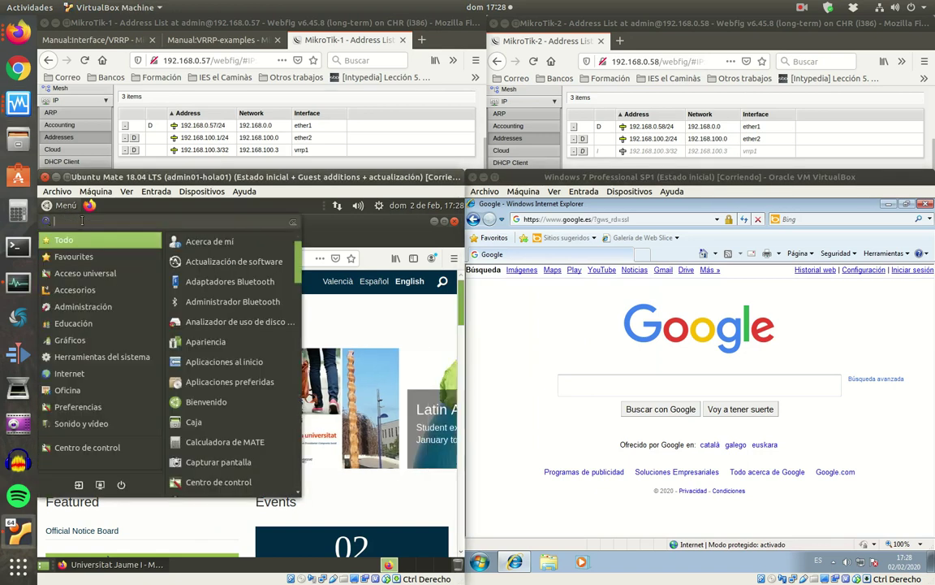
type("ter")
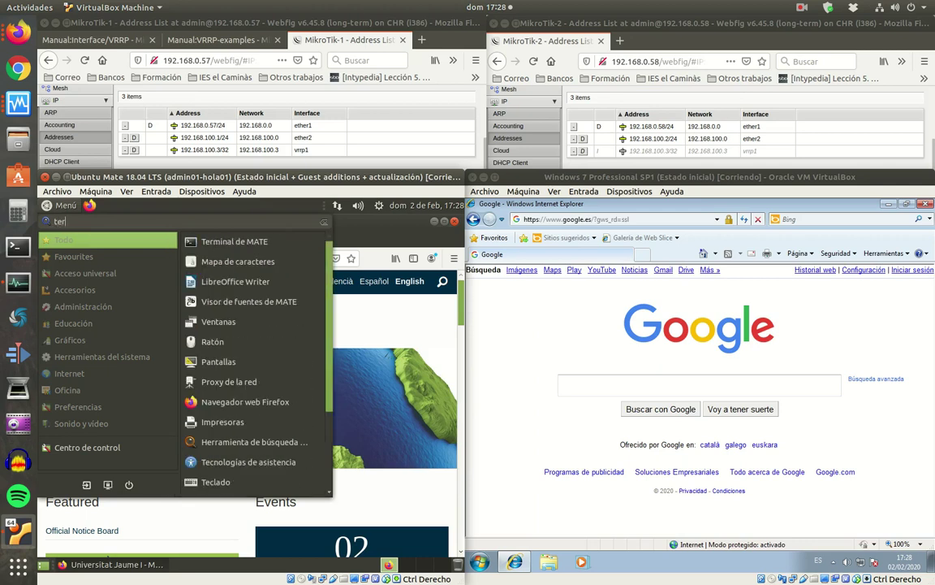
left_click(240, 241)
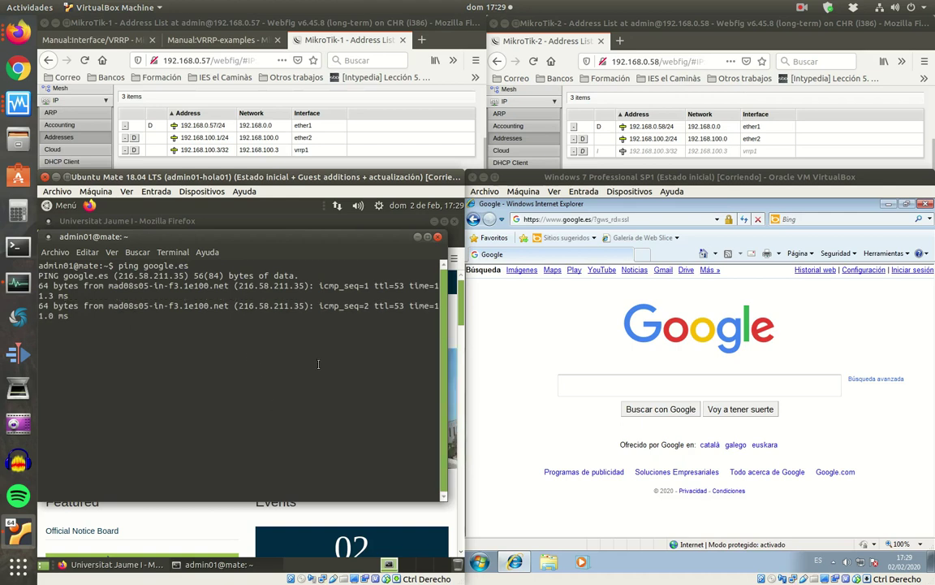
left_click(428, 237)
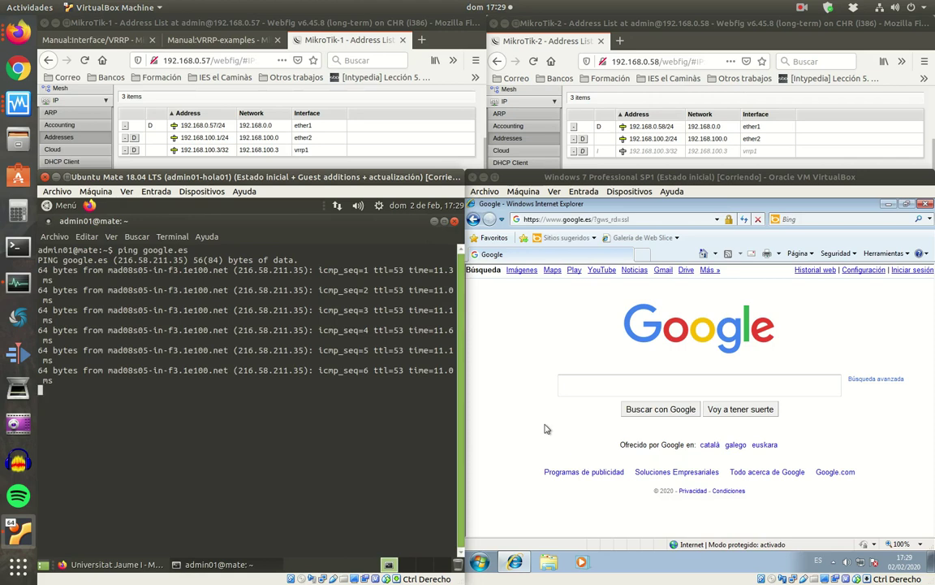
left_click(479, 562)
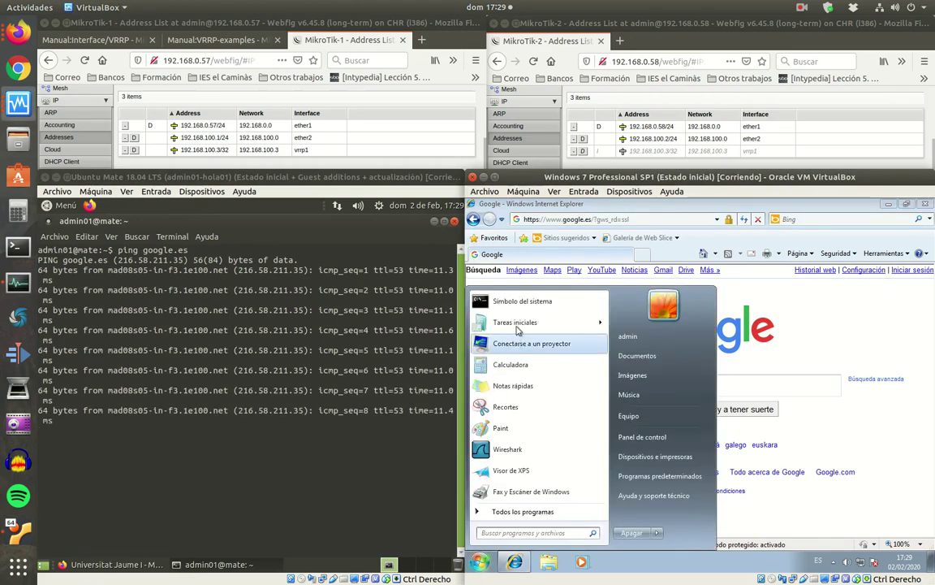
left_click(520, 301)
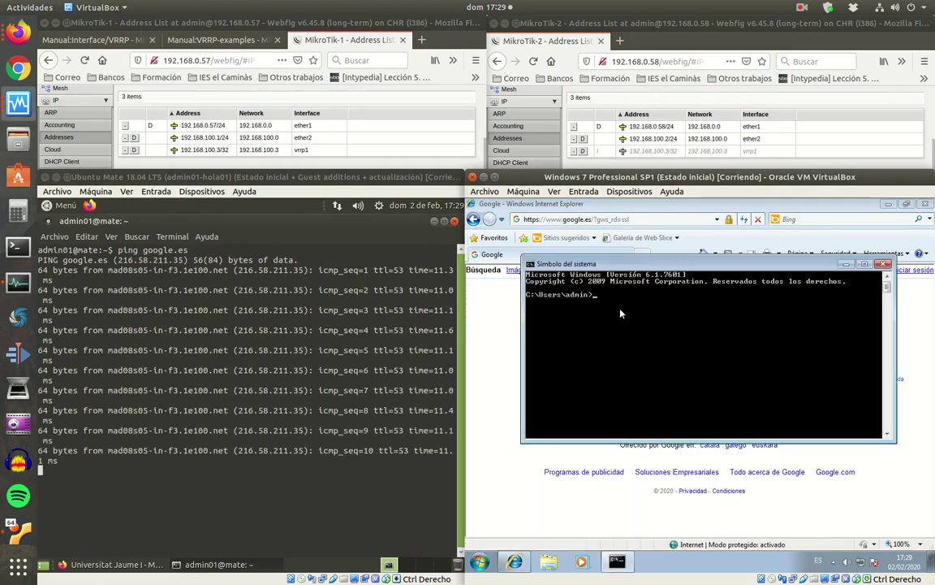
double_click(625, 266)
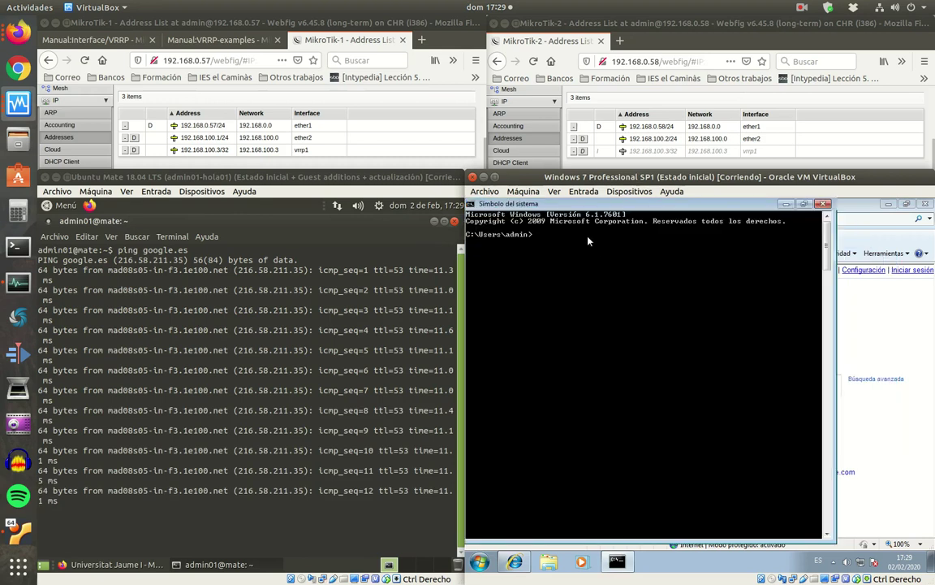
type("ping ")
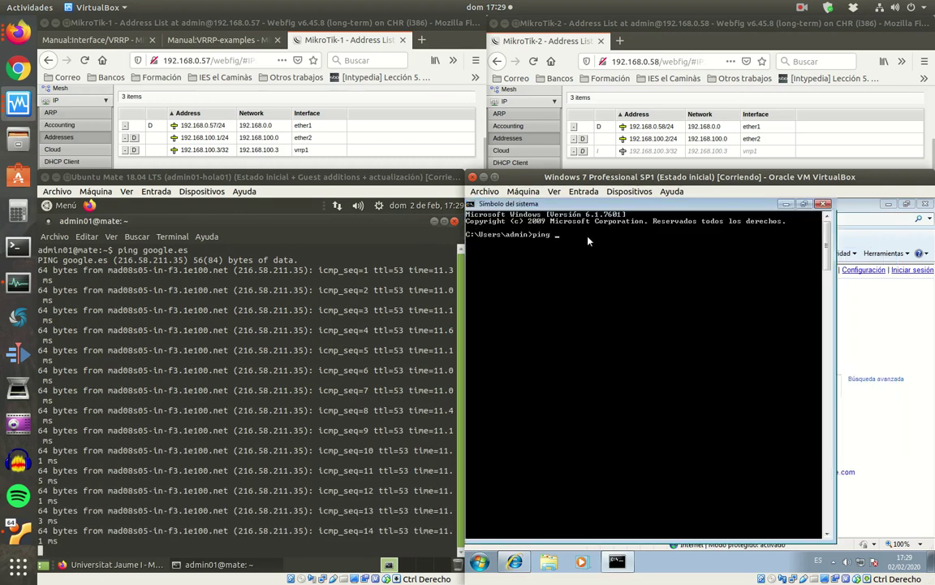
type("www.google.es")
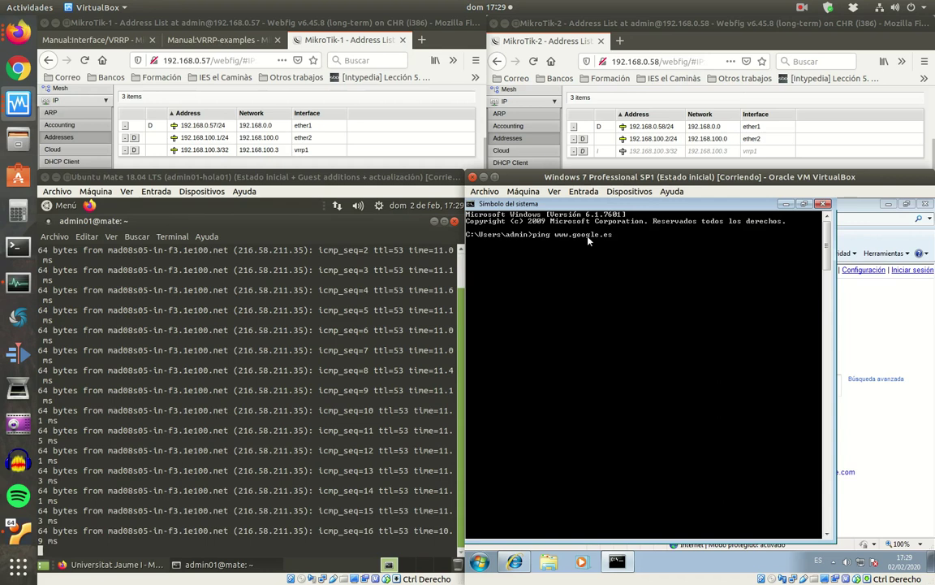
key("Return")
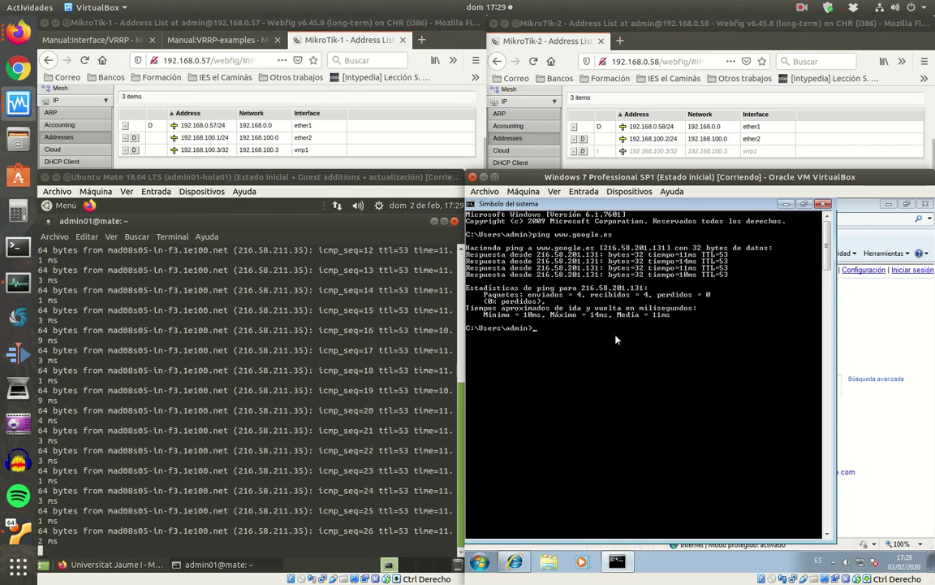
key("Up")
type("-t")
key("Return")
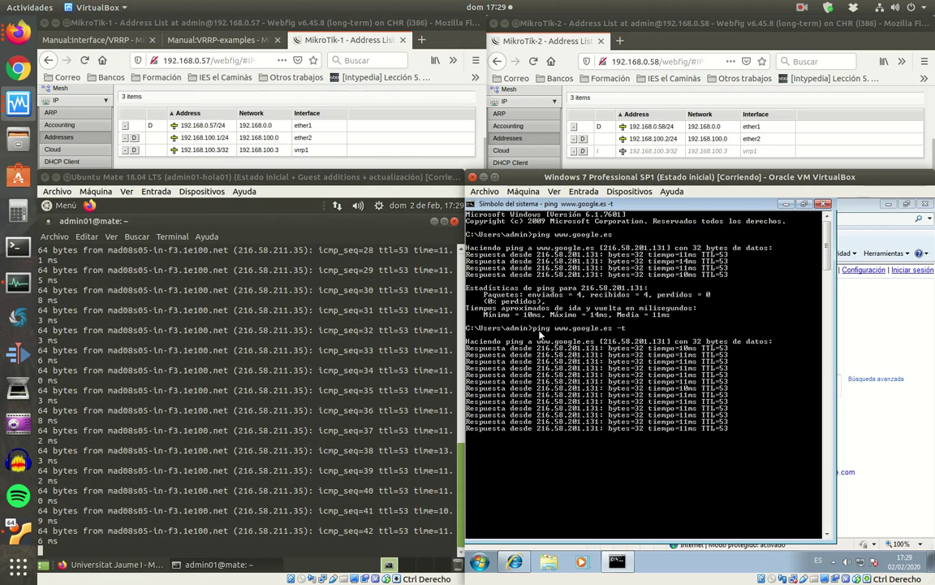
Step: Disable the 192.168.100.3/32 address on MikroTik-1 and bring the Ubuntu Mate window back into view to watch its ping
left_click(135, 151)
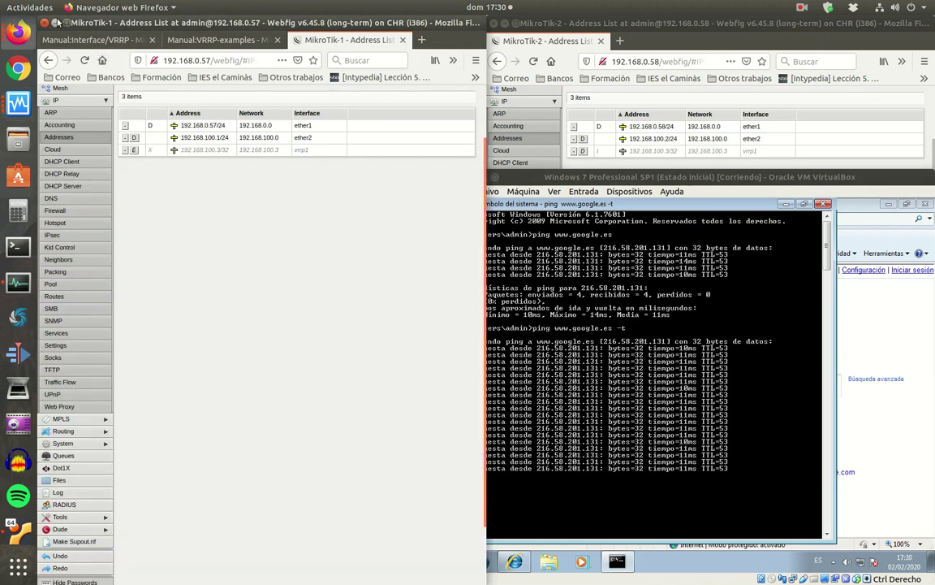
left_click(18, 462)
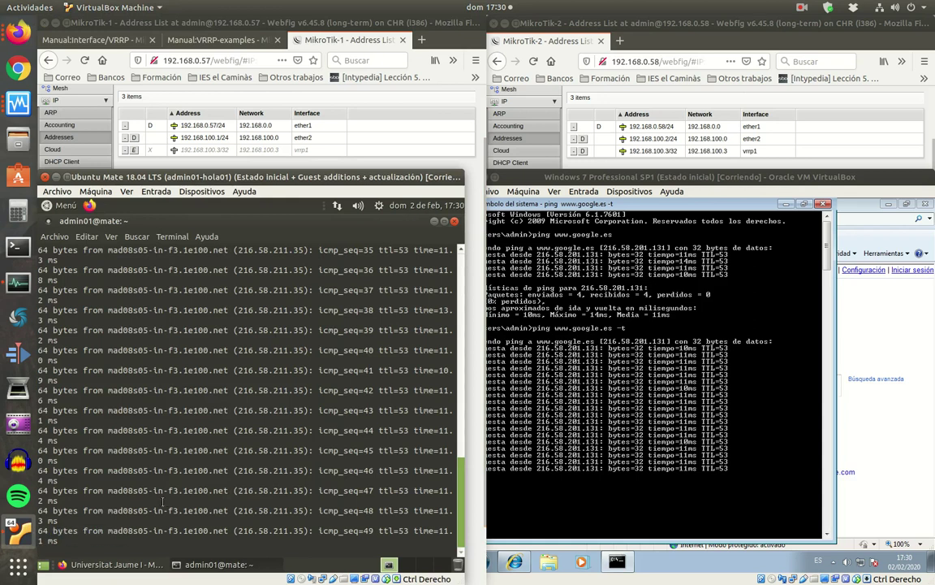